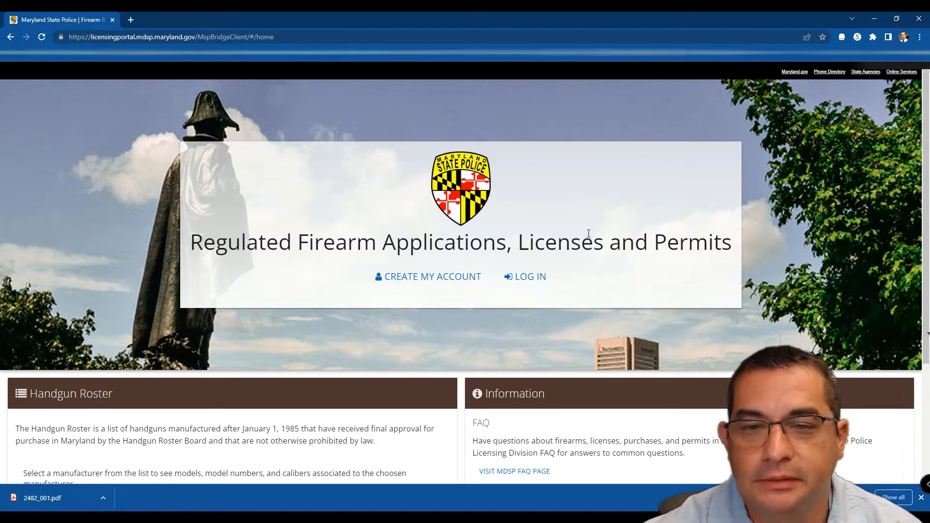
Step: Go from the portal home page to the Account Log In page
{"action": "left_click", "coordinate": [519, 284]}
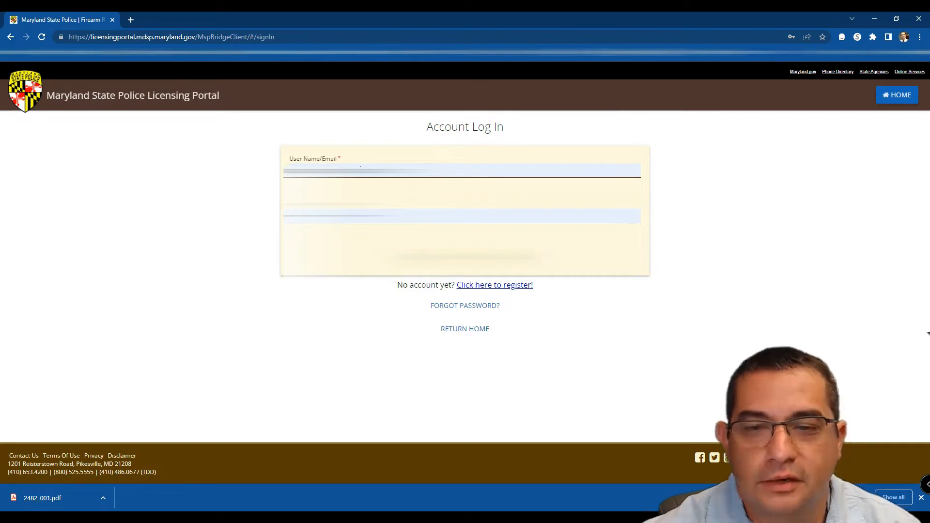
Step: Sign in with the account credentials and start a new Handgun Wear & Carry Permit application
{"action": "left_click", "coordinate": [492, 256]}
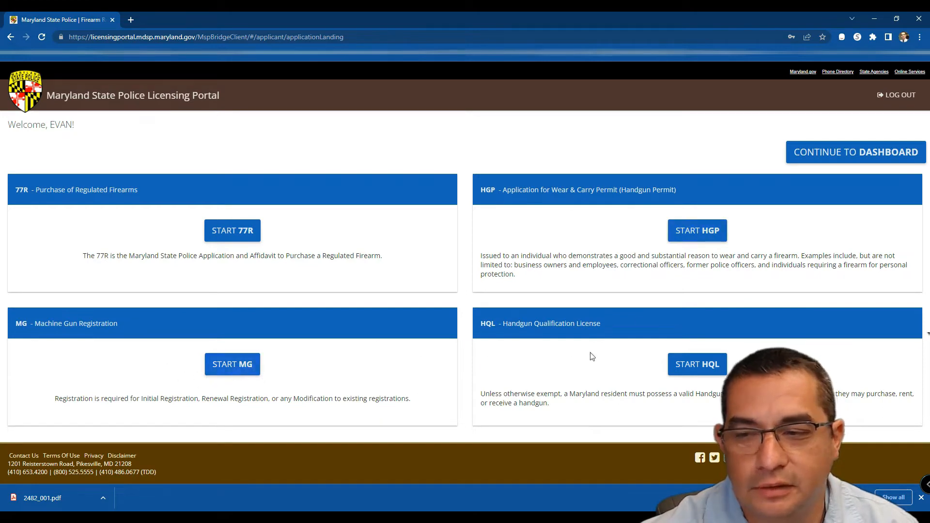
{"action": "left_click", "coordinate": [704, 235]}
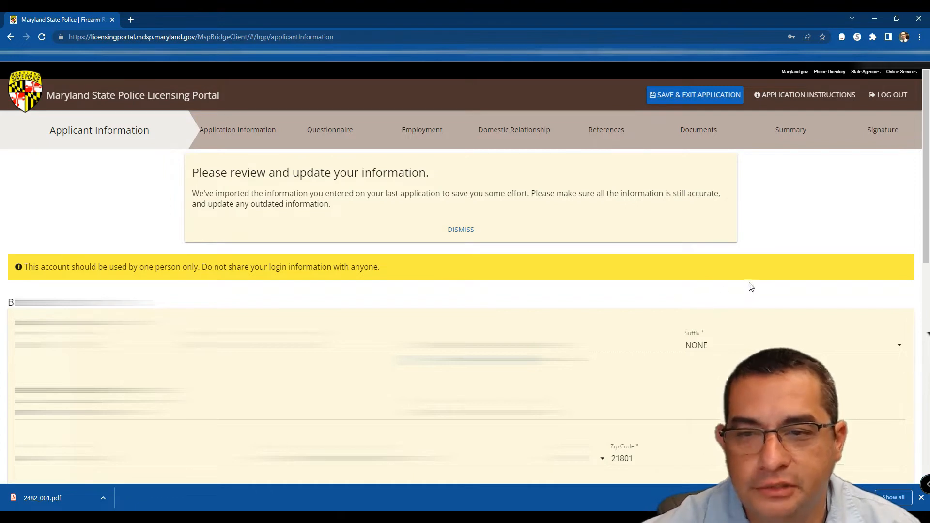
{"action": "scroll", "coordinate": [763, 284], "scroll_direction": "down", "scroll_amount": 1}
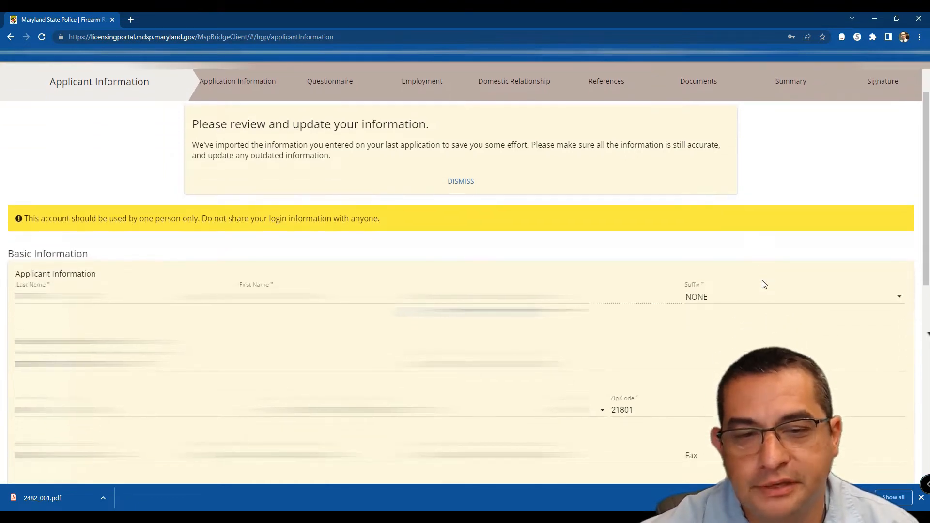
{"action": "scroll", "coordinate": [765, 282], "scroll_direction": "down", "scroll_amount": 2}
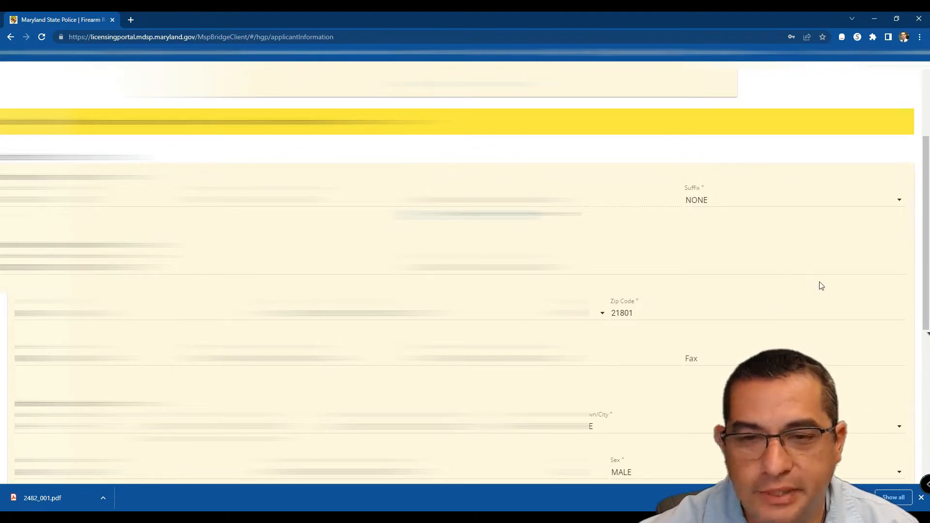
{"action": "scroll", "coordinate": [824, 262], "scroll_direction": "down", "scroll_amount": 1}
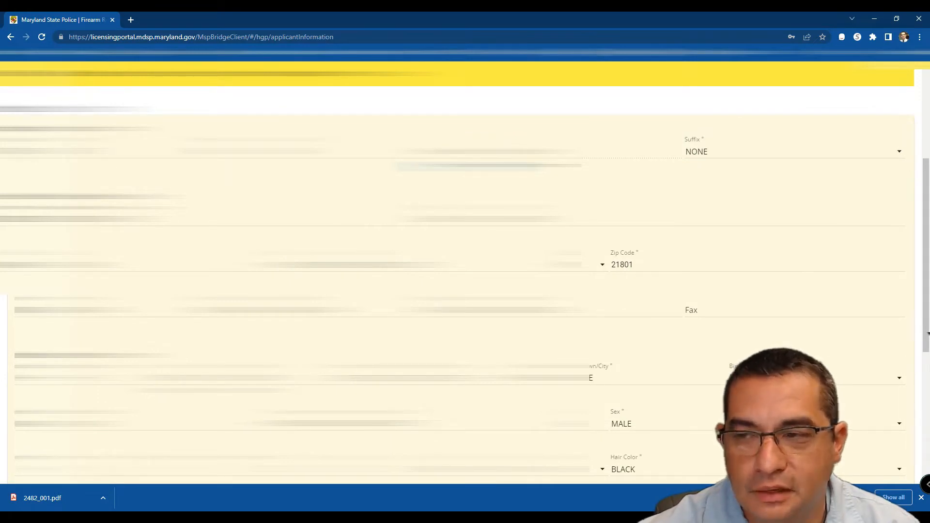
{"action": "scroll", "coordinate": [465, 273], "scroll_direction": "down", "scroll_amount": 2}
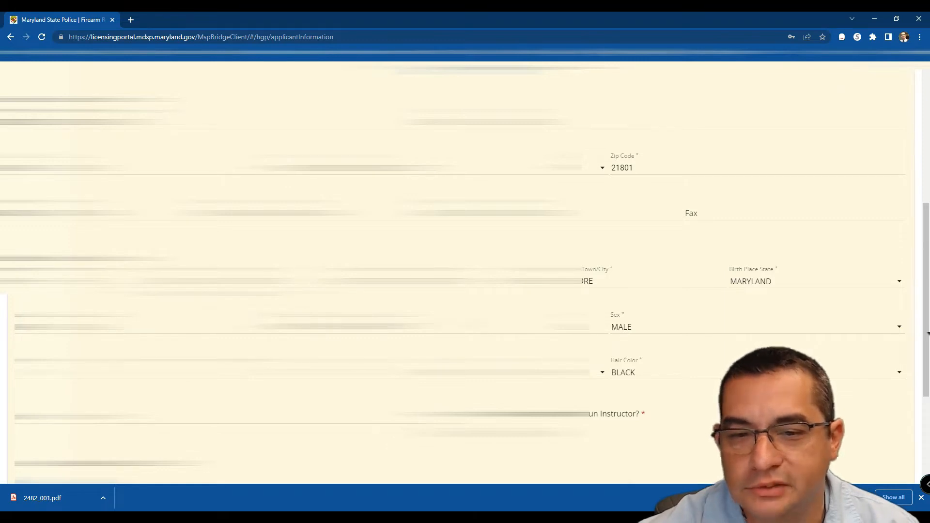
{"action": "scroll", "coordinate": [465, 273], "scroll_direction": "down", "scroll_amount": 1}
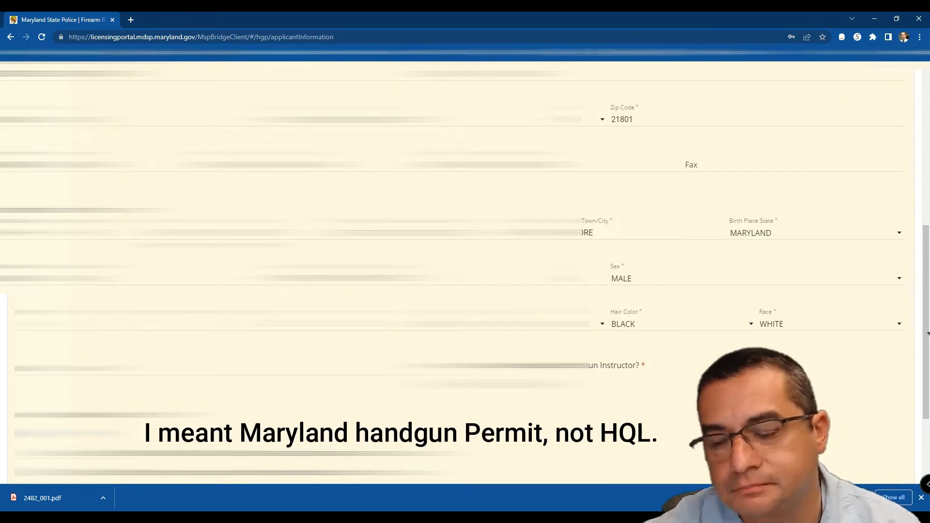
{"action": "scroll", "coordinate": [456, 272], "scroll_direction": "down", "scroll_amount": 1}
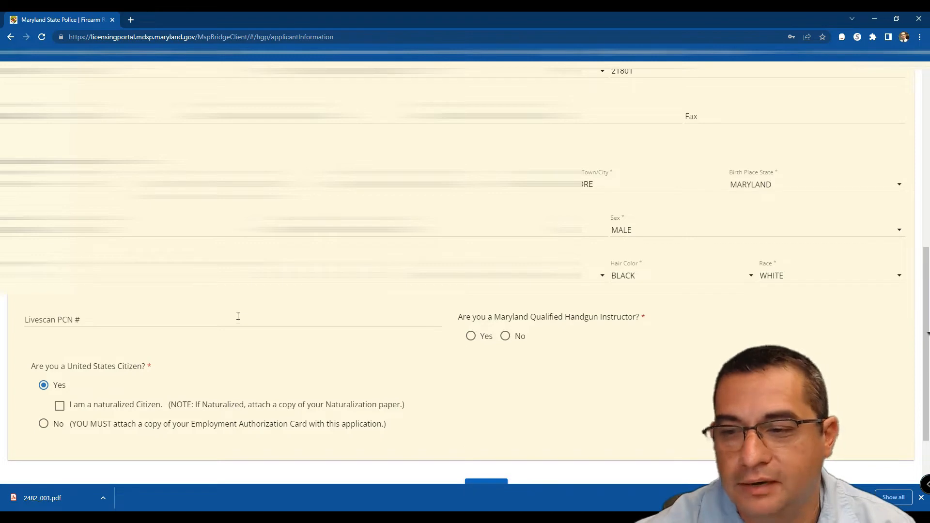
Step: Enter the Livescan PCN number, answer No to Qualified Handgun Instructor, and save Applicant Information
{"action": "scroll", "coordinate": [375, 315], "scroll_direction": "down", "scroll_amount": 2}
{"action": "left_click", "coordinate": [484, 417]}
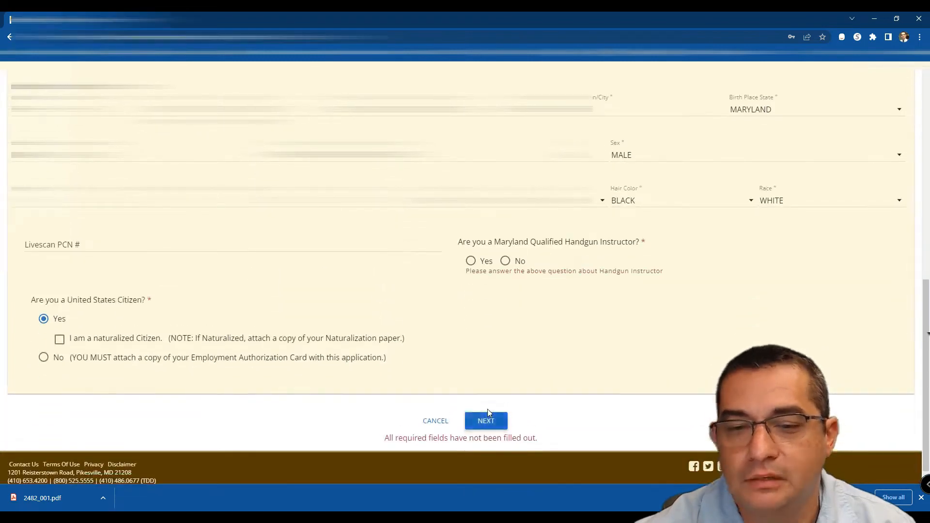
{"action": "left_click", "coordinate": [132, 240]}
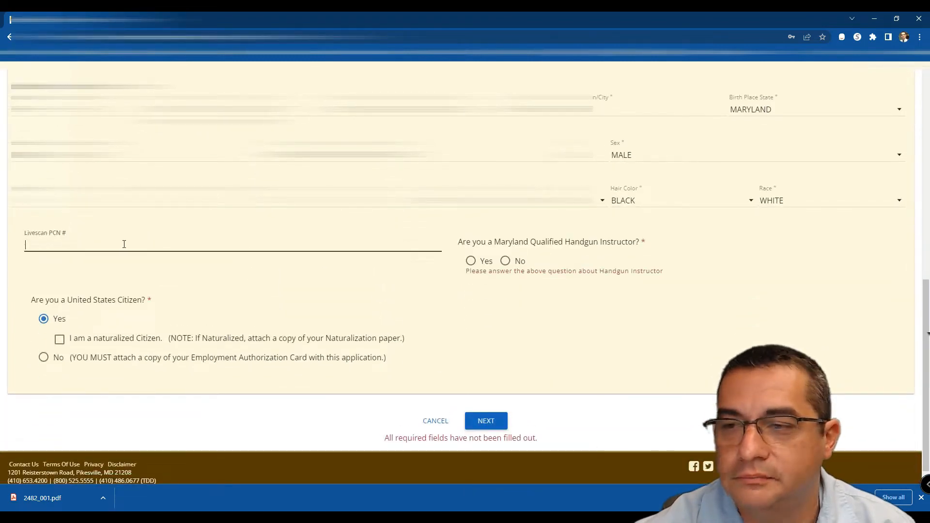
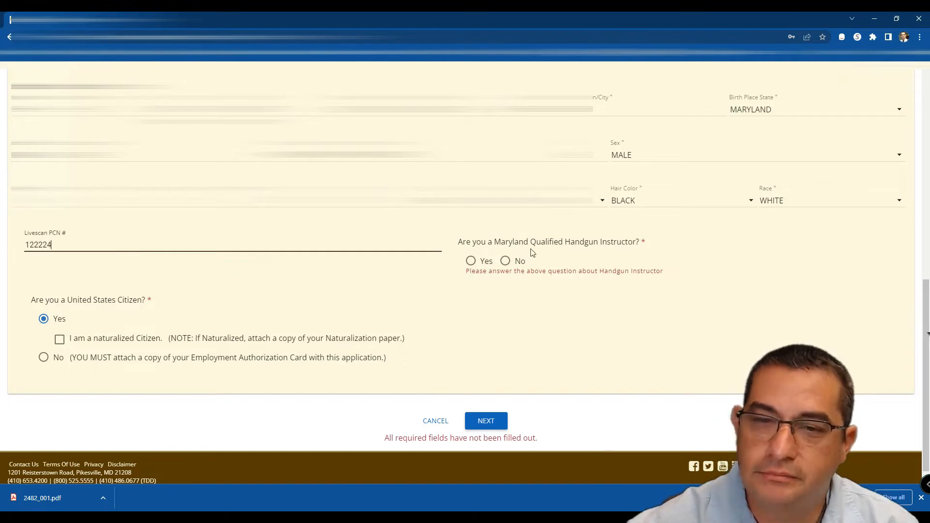
{"action": "left_click", "coordinate": [505, 261]}
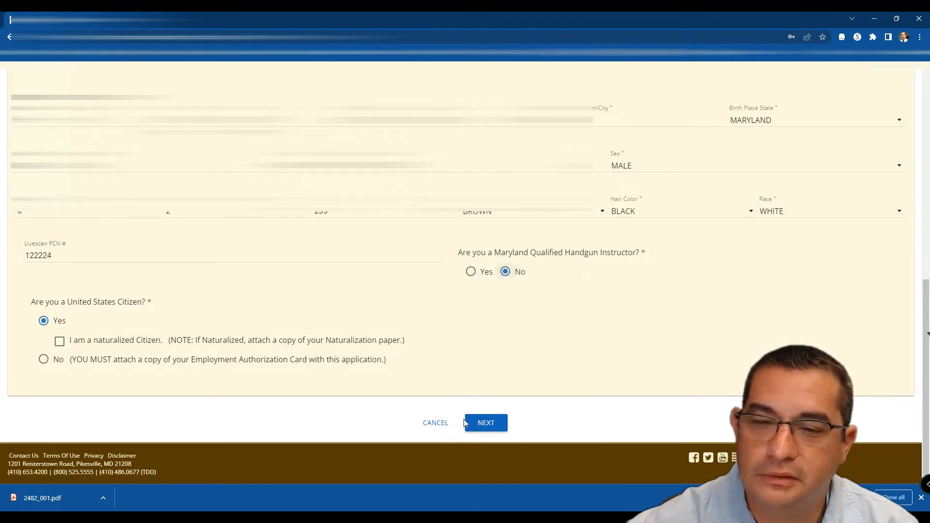
{"action": "left_click", "coordinate": [477, 426]}
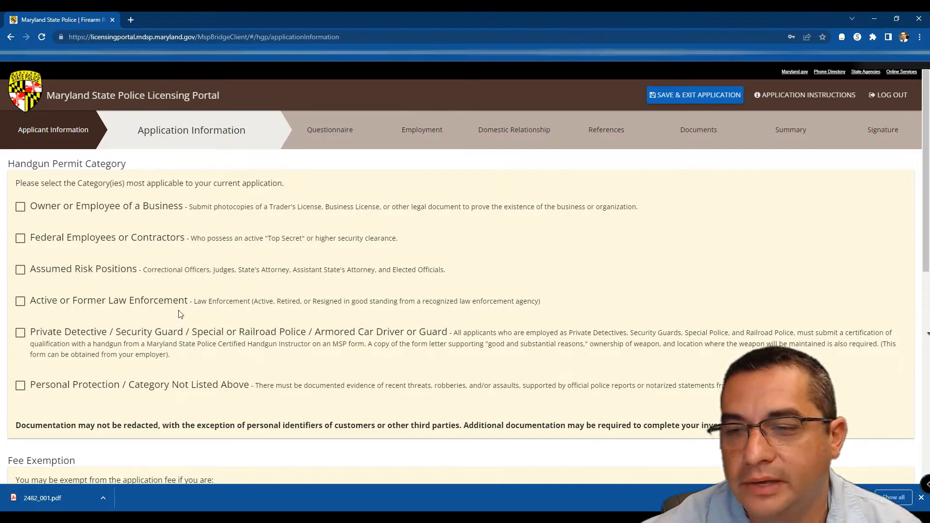
Step: Toggle the Personal Protection and Private Detective / Security Guard category checkboxes, settling on Personal Protection
{"action": "scroll", "coordinate": [169, 323], "scroll_direction": "down", "scroll_amount": 1}
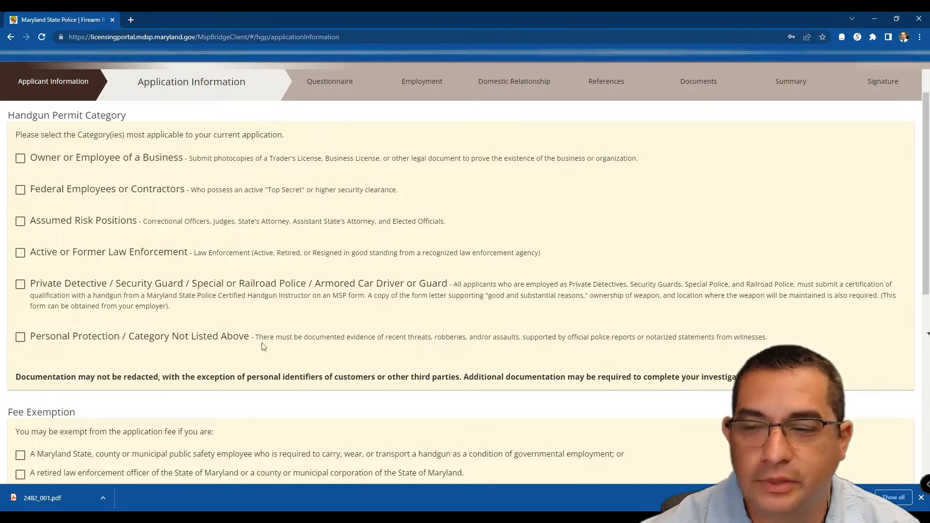
{"action": "left_click", "coordinate": [20, 337]}
{"action": "left_click", "coordinate": [20, 337]}
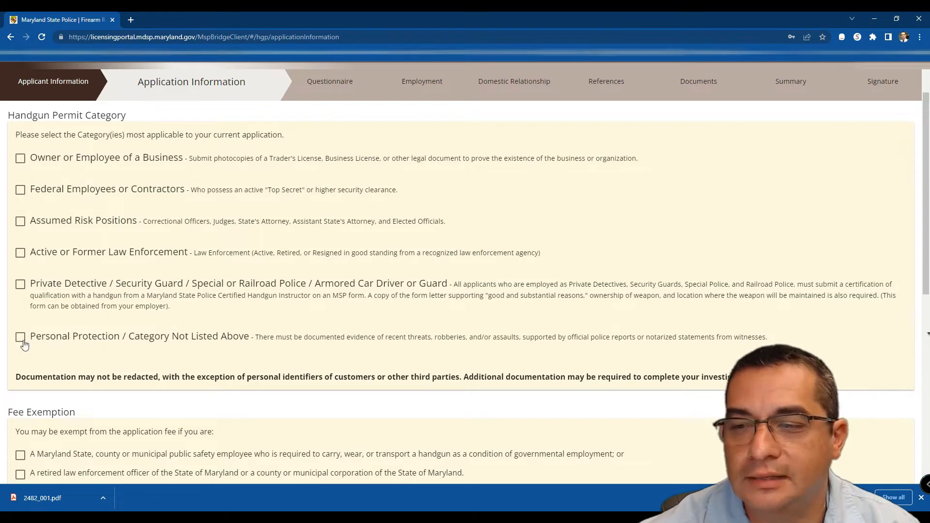
{"action": "left_click", "coordinate": [21, 341]}
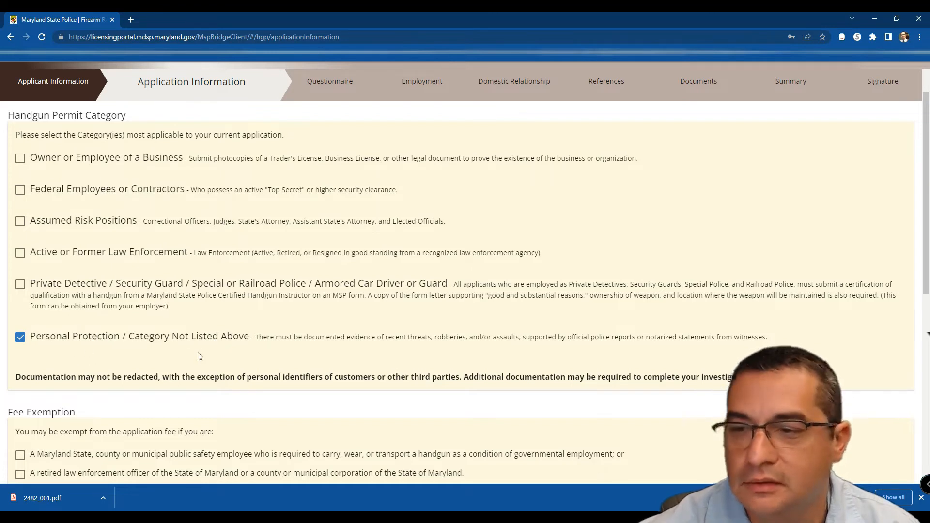
{"action": "left_click", "coordinate": [20, 338]}
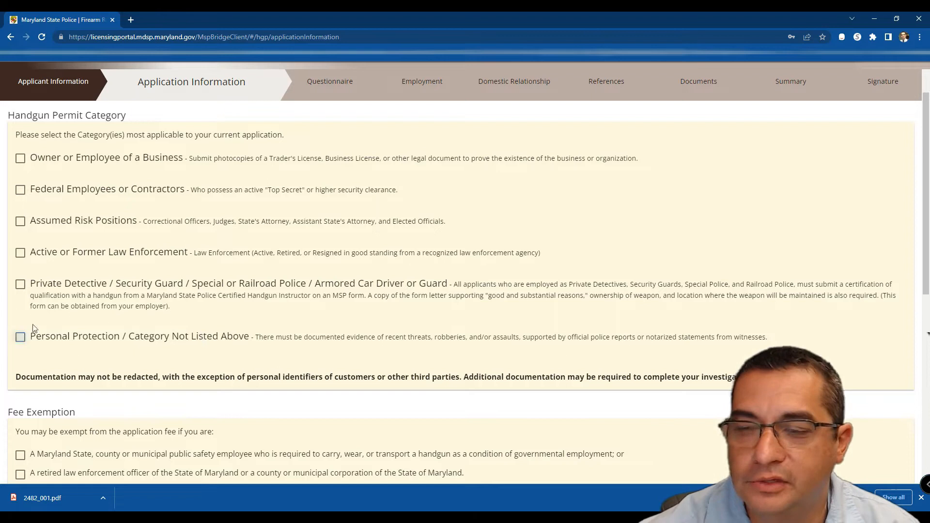
{"action": "left_click", "coordinate": [21, 288]}
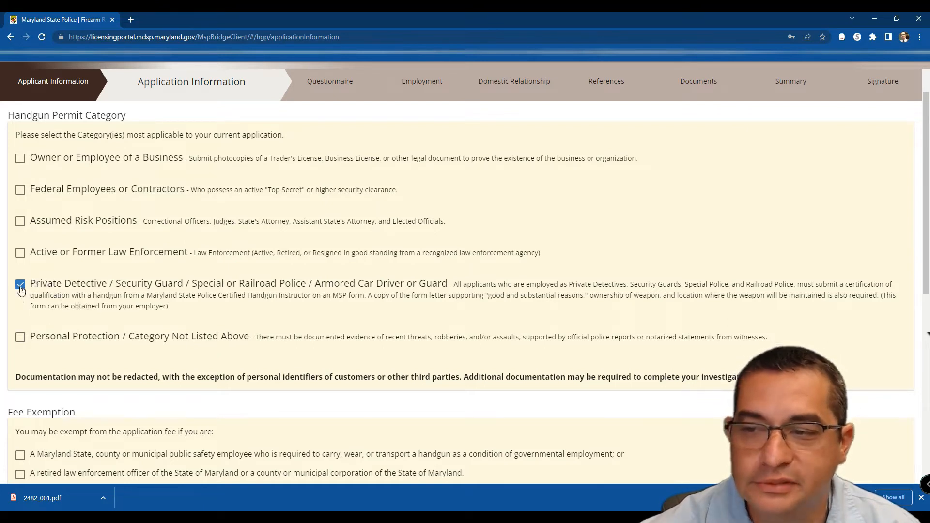
{"action": "left_click", "coordinate": [20, 337]}
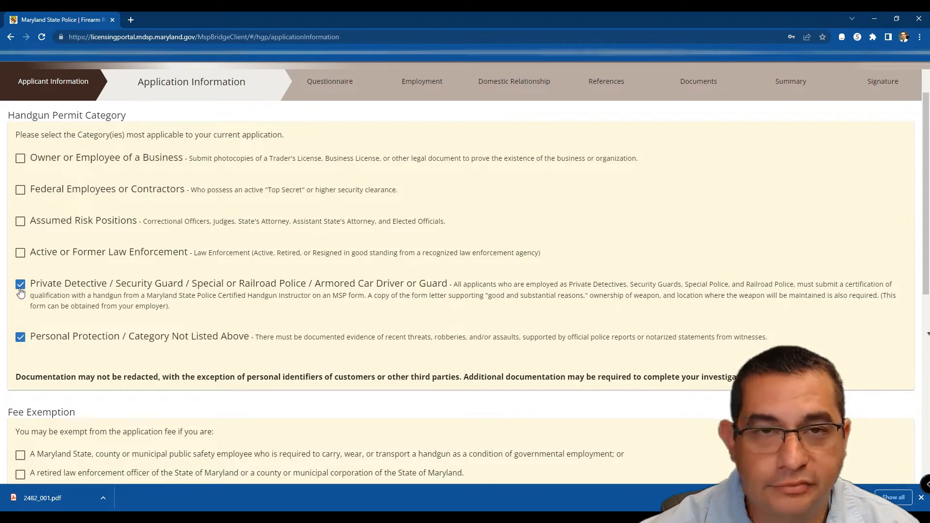
{"action": "left_click", "coordinate": [21, 338]}
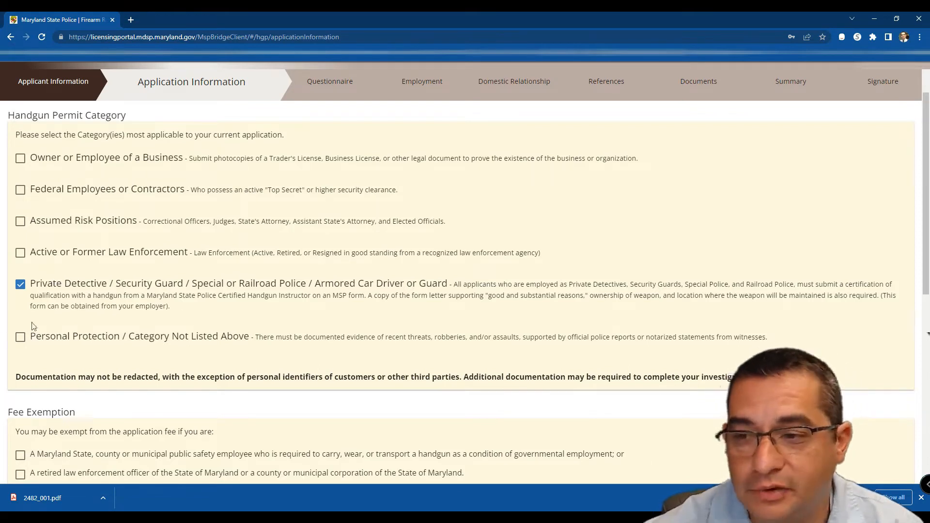
{"action": "left_click", "coordinate": [21, 337]}
{"action": "left_click", "coordinate": [21, 285]}
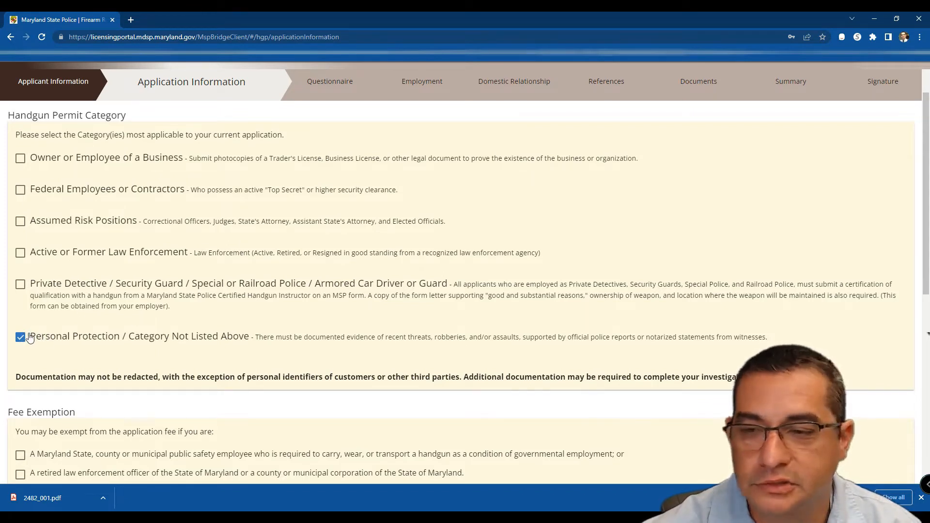
{"action": "left_click", "coordinate": [29, 338]}
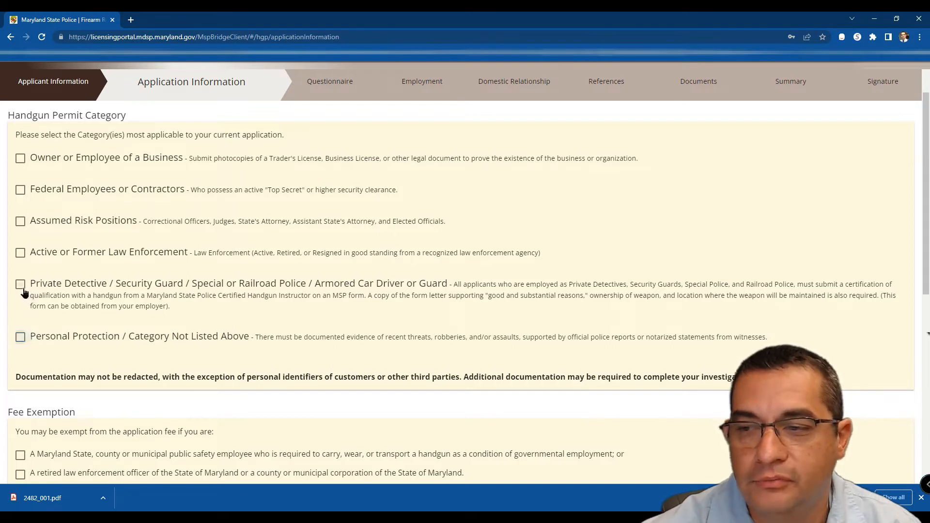
{"action": "left_click", "coordinate": [20, 285]}
{"action": "left_click", "coordinate": [20, 286]}
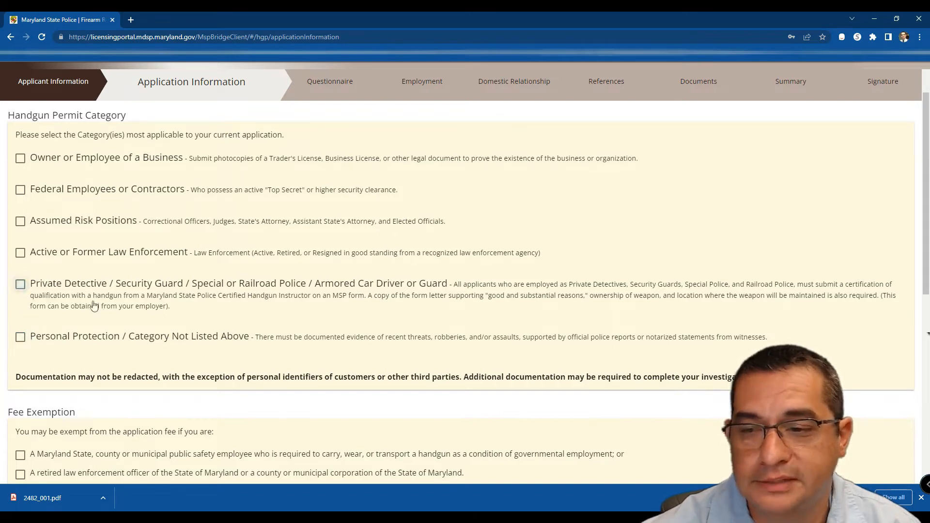
{"action": "left_click", "coordinate": [20, 338]}
Step: Select Original ($75.00) as the Application Type and accept the $75.00 fee notice
{"action": "scroll", "coordinate": [249, 358], "scroll_direction": "down", "scroll_amount": 3}
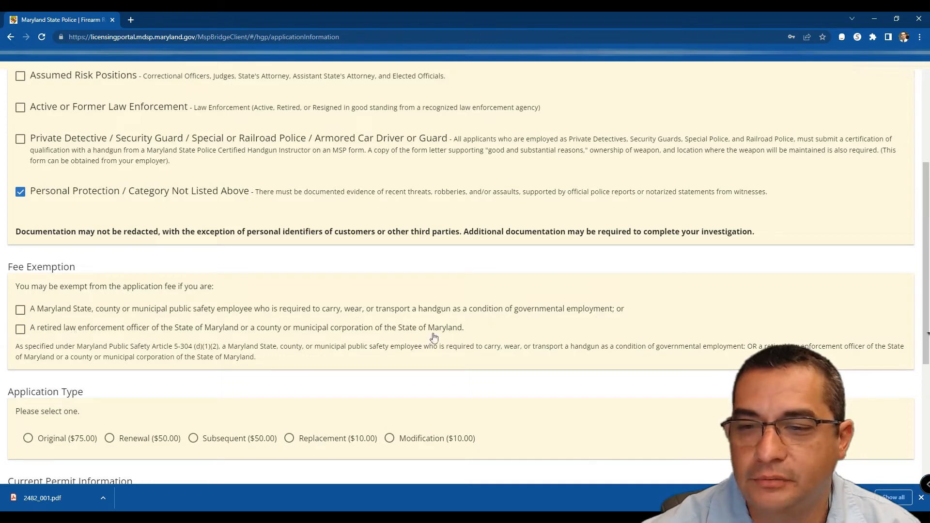
{"action": "scroll", "coordinate": [289, 365], "scroll_direction": "down", "scroll_amount": 1}
{"action": "scroll", "coordinate": [289, 364], "scroll_direction": "down", "scroll_amount": 2}
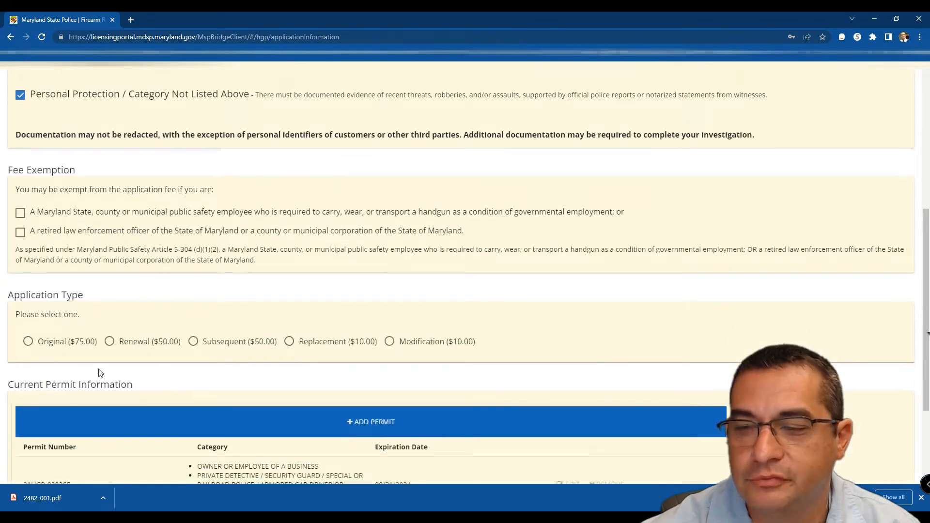
{"action": "left_click", "coordinate": [28, 342]}
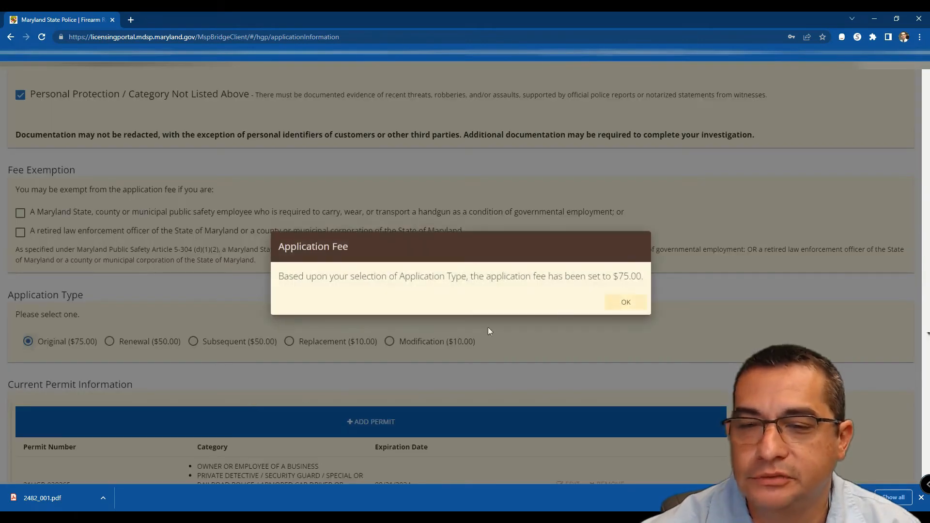
{"action": "left_click", "coordinate": [624, 304]}
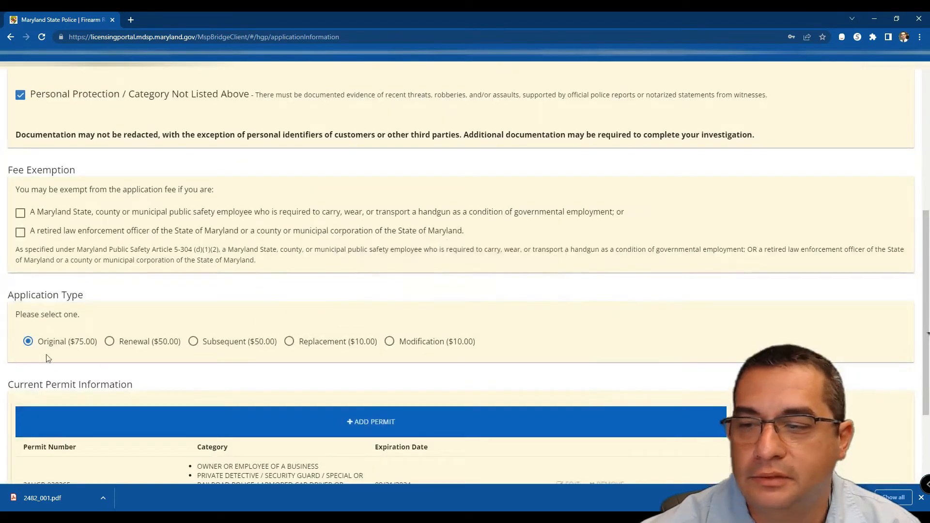
{"action": "scroll", "coordinate": [407, 395], "scroll_direction": "down", "scroll_amount": 3}
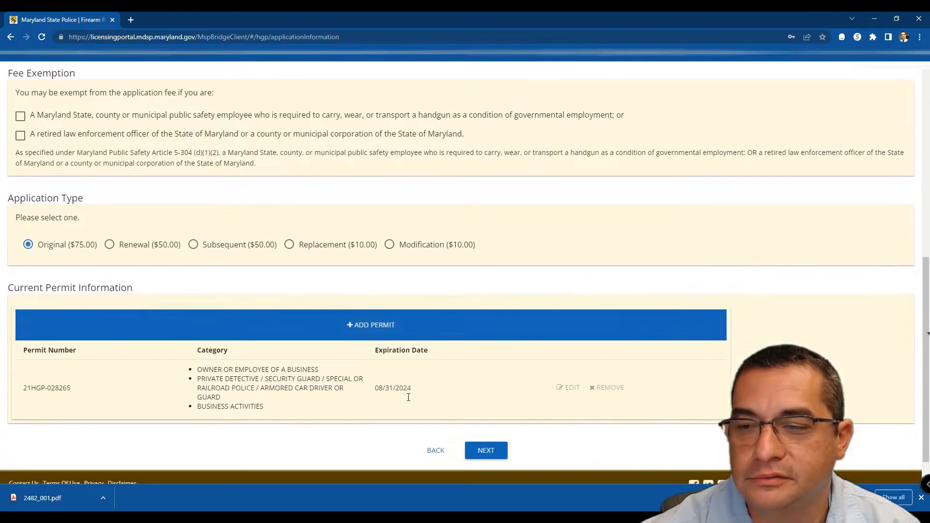
{"action": "left_click", "coordinate": [370, 297]}
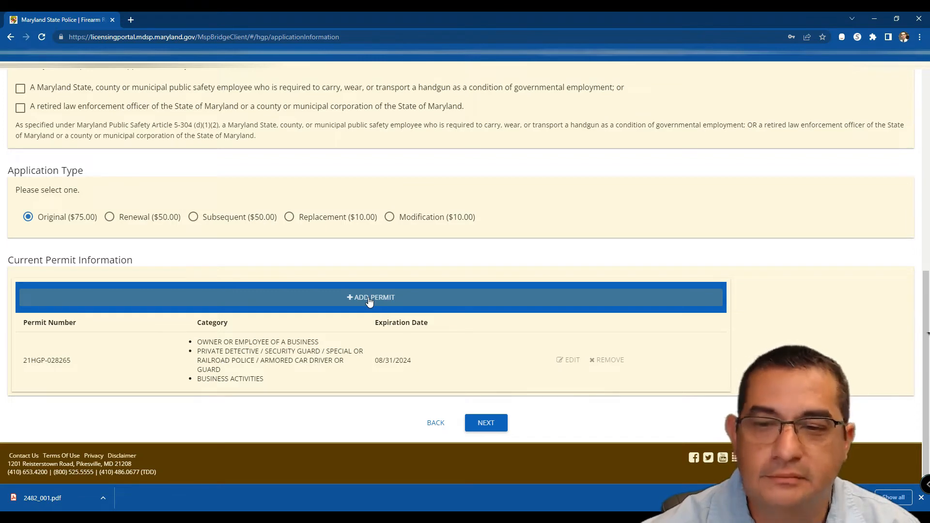
Step: Open the add-current-permit form and toggle its category checkboxes, leaving none selected
{"action": "left_click", "coordinate": [369, 300]}
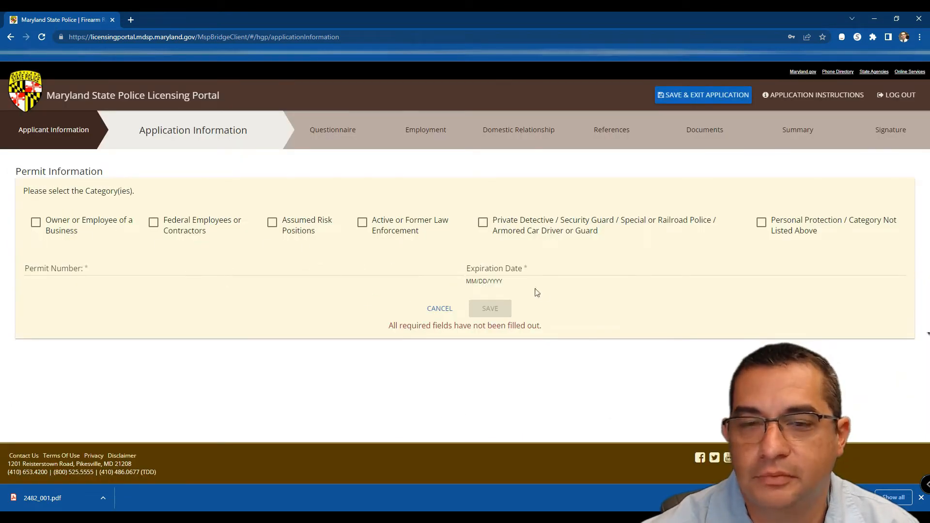
{"action": "left_click", "coordinate": [483, 223]}
{"action": "left_click", "coordinate": [483, 223]}
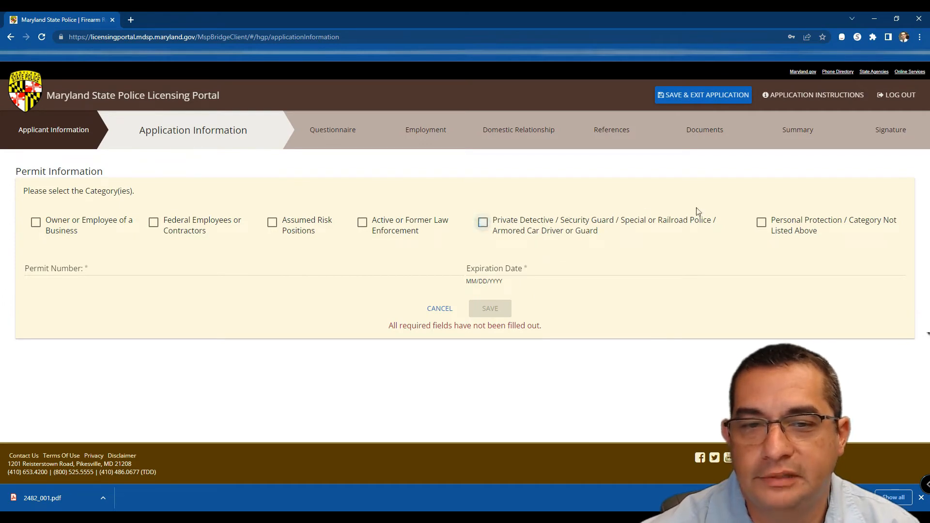
{"action": "left_click", "coordinate": [762, 224]}
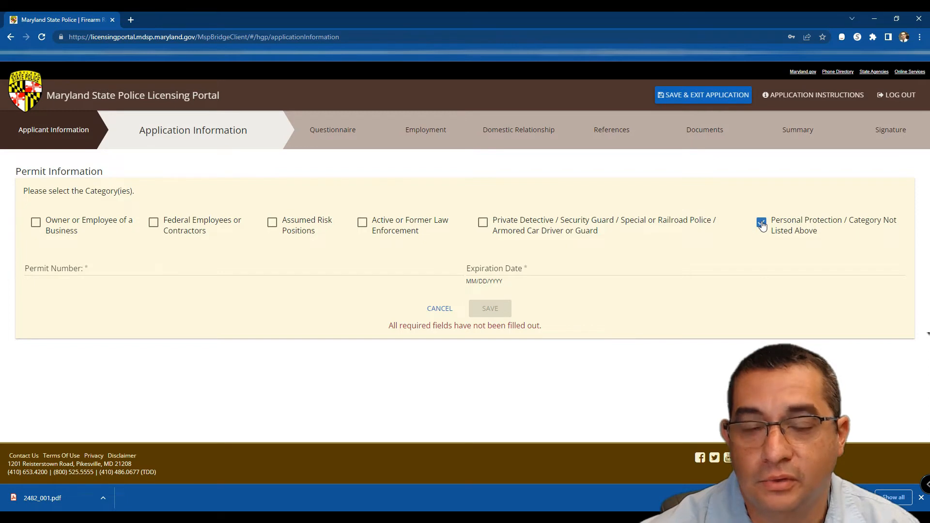
{"action": "left_click", "coordinate": [762, 223]}
{"action": "left_click", "coordinate": [762, 224]}
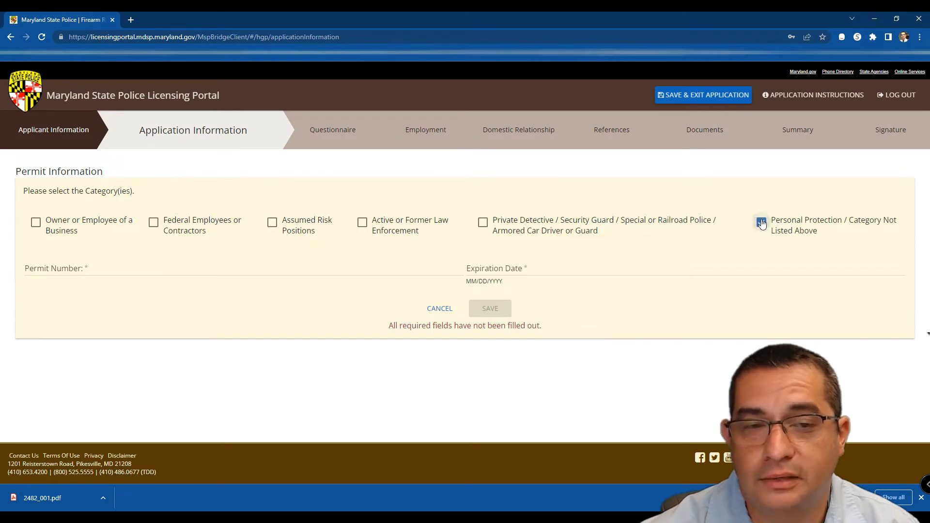
{"action": "left_click", "coordinate": [761, 223]}
{"action": "left_click", "coordinate": [761, 223]}
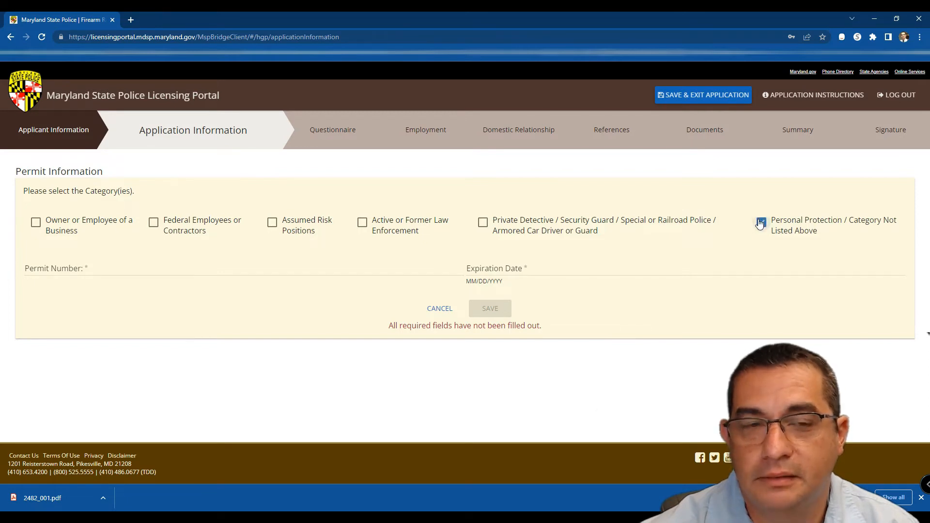
{"action": "left_click", "coordinate": [761, 224]}
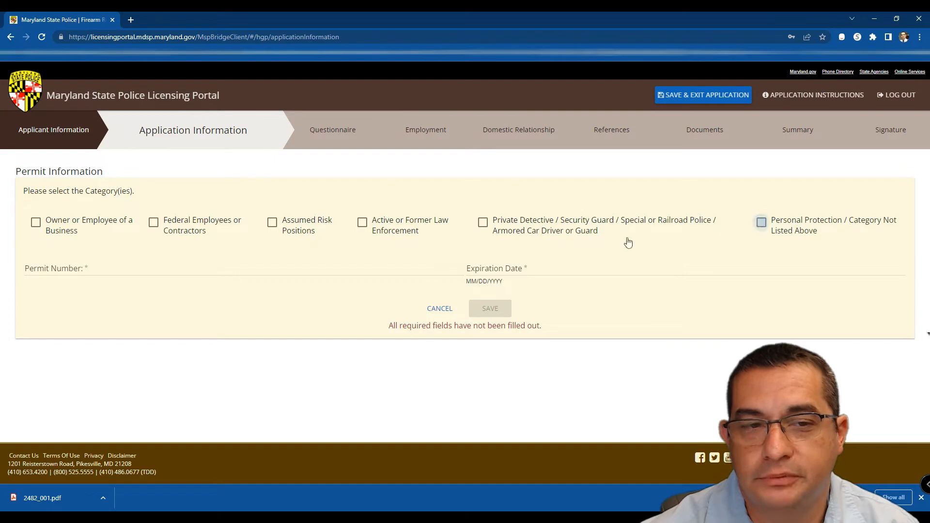
{"action": "left_click", "coordinate": [35, 223]}
{"action": "left_click", "coordinate": [36, 223]}
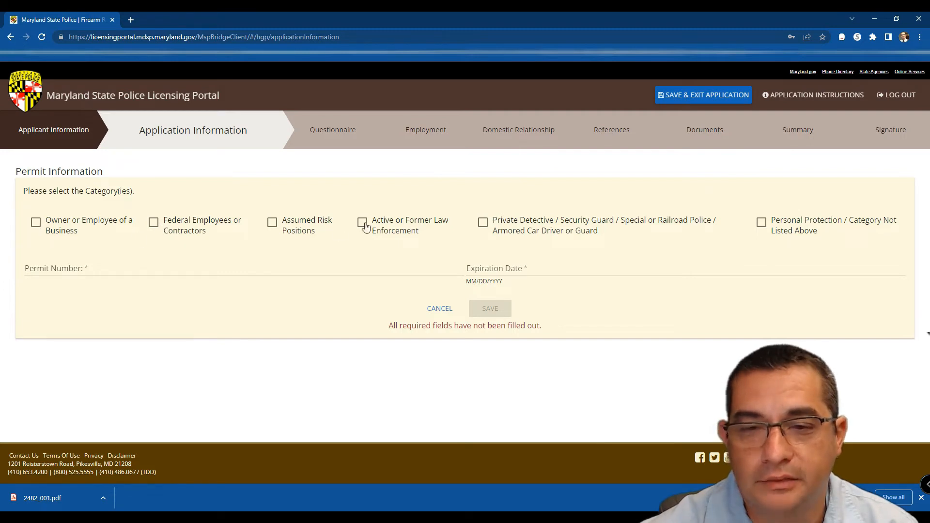
Step: Cancel the permit entry and save Application Information to reach the Applicant Questionnaire
{"action": "left_click", "coordinate": [432, 313]}
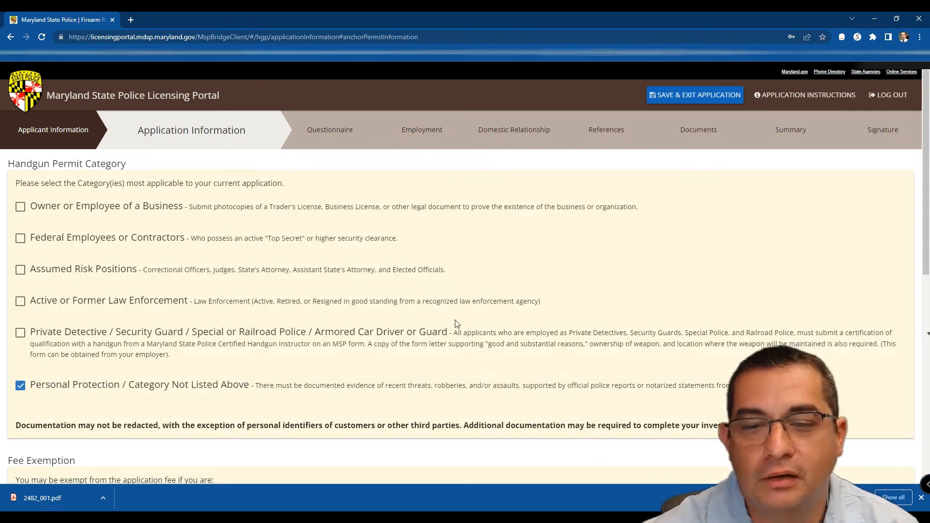
{"action": "scroll", "coordinate": [456, 322], "scroll_direction": "down", "scroll_amount": 4}
{"action": "scroll", "coordinate": [454, 329], "scroll_direction": "down", "scroll_amount": 4}
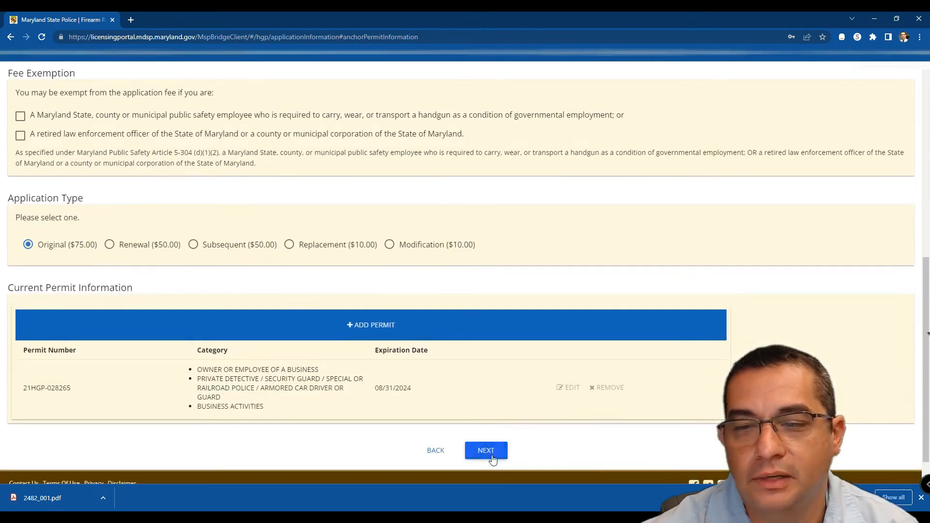
{"action": "left_click", "coordinate": [486, 451]}
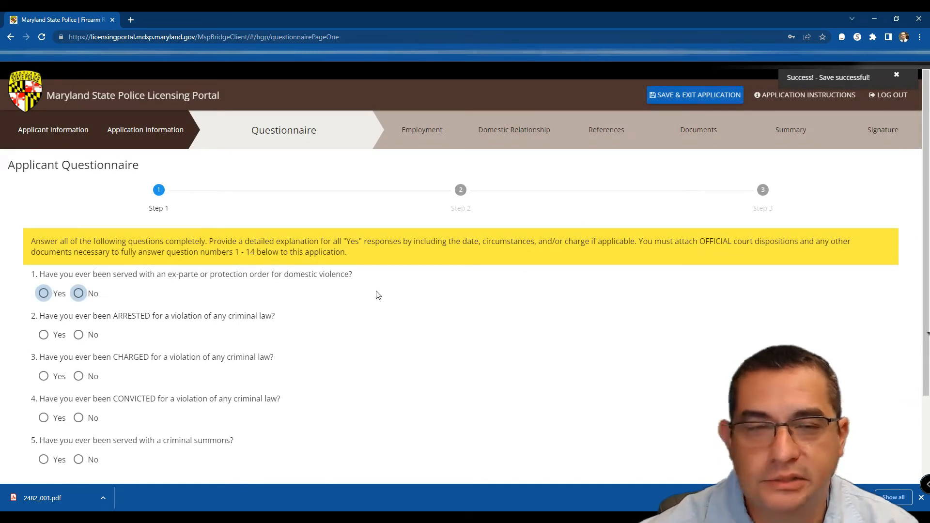
Step: Mark No for each of questions 1, 2, 3, 4 and 5 on questionnaire Step 1
{"action": "scroll", "coordinate": [365, 295], "scroll_direction": "down", "scroll_amount": 2}
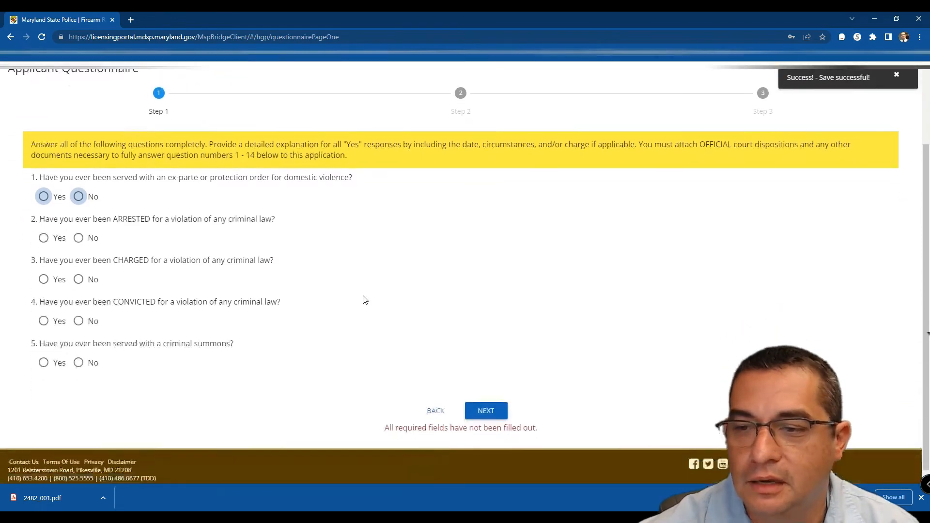
{"action": "left_click", "coordinate": [79, 197]}
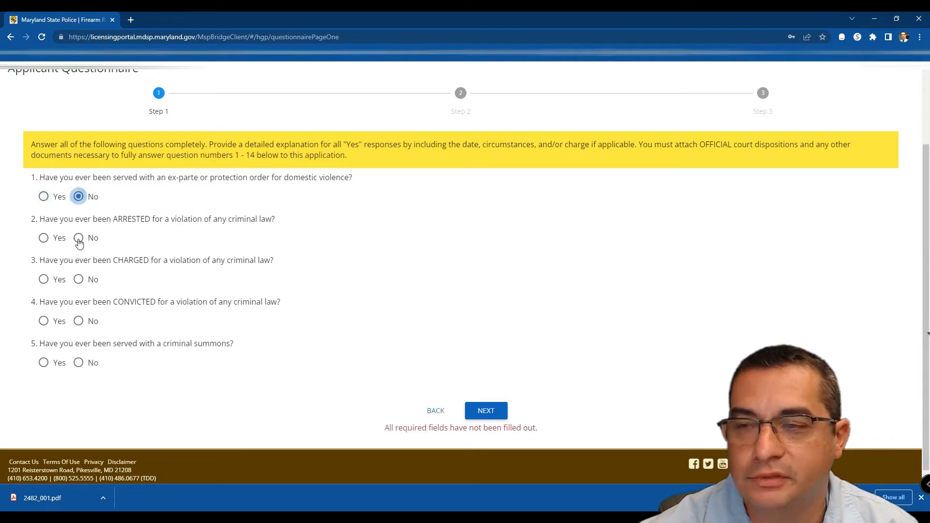
{"action": "left_click", "coordinate": [78, 238]}
{"action": "left_click", "coordinate": [78, 280]}
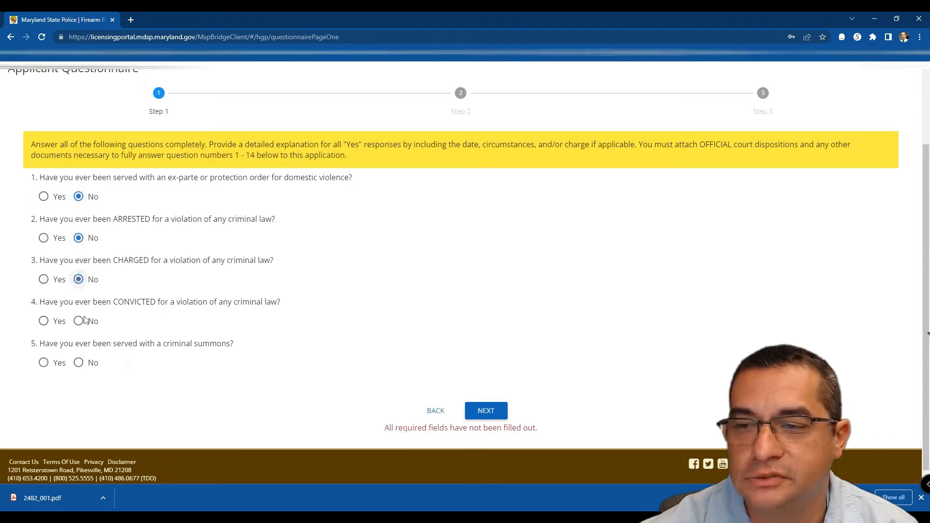
{"action": "left_click", "coordinate": [79, 321]}
{"action": "left_click", "coordinate": [79, 364]}
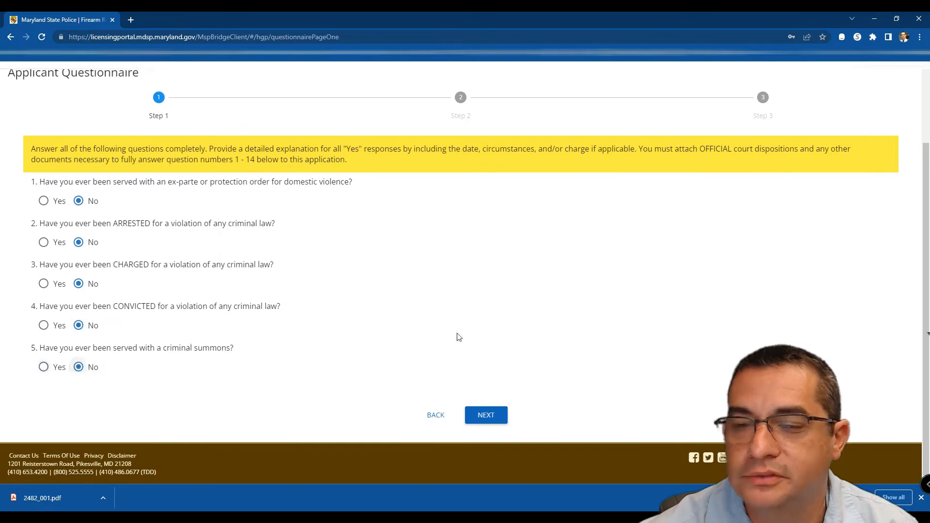
Step: Save Step 1, then mark No for questions 6, 7, 8, 9 and 10 on Step 2
{"action": "left_click", "coordinate": [487, 415]}
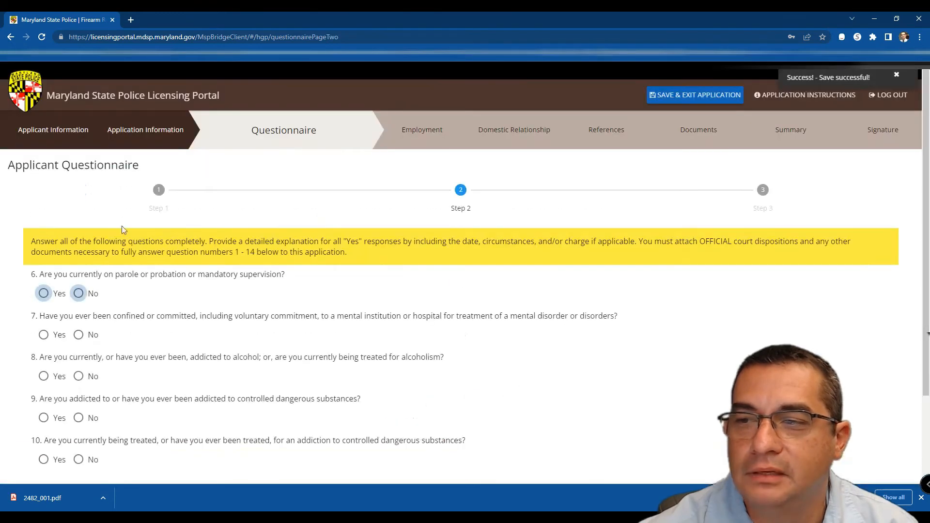
{"action": "left_click", "coordinate": [78, 293]}
{"action": "left_click", "coordinate": [78, 335]}
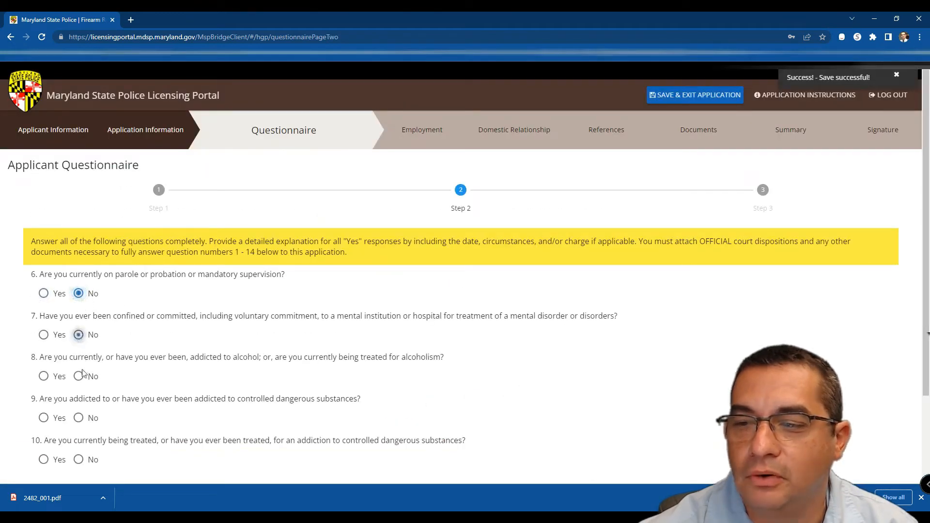
{"action": "left_click", "coordinate": [78, 376]}
{"action": "left_click", "coordinate": [78, 418]}
{"action": "left_click", "coordinate": [78, 460]}
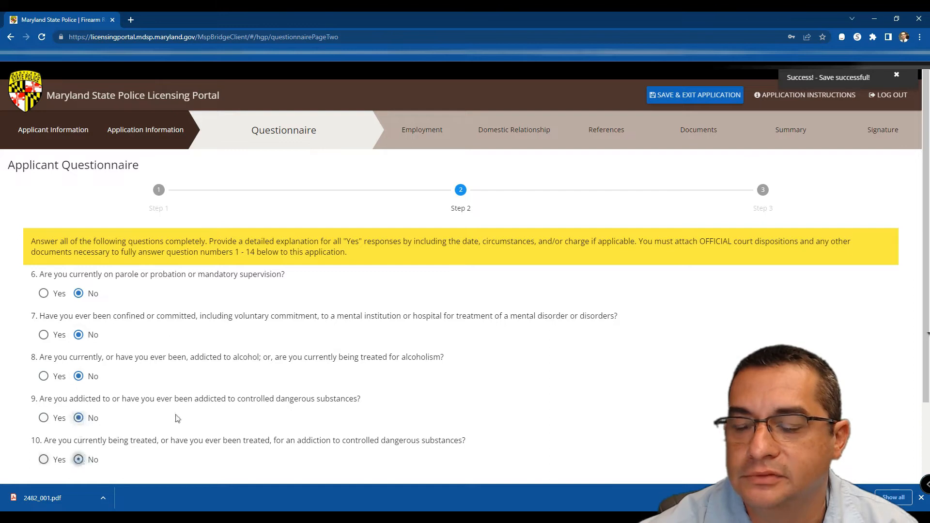
{"action": "scroll", "coordinate": [357, 310], "scroll_direction": "down", "scroll_amount": 2}
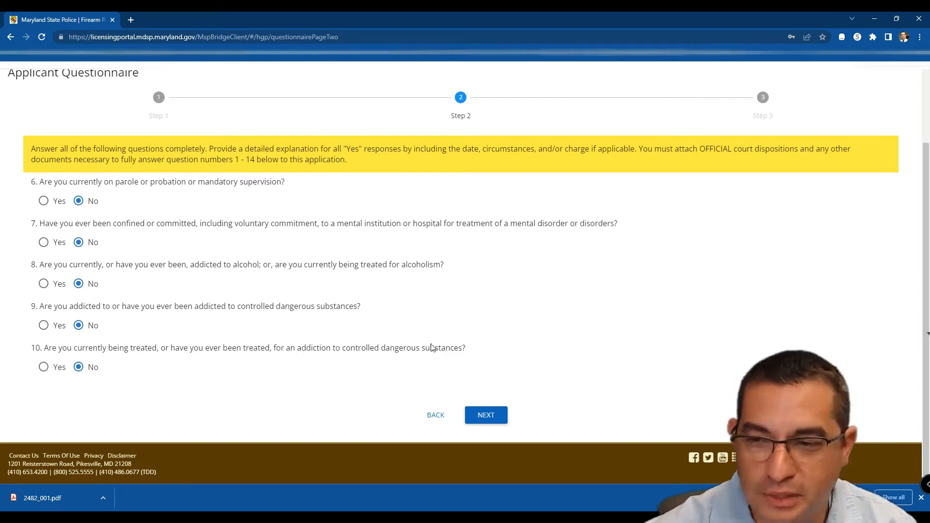
{"action": "left_click", "coordinate": [478, 419]}
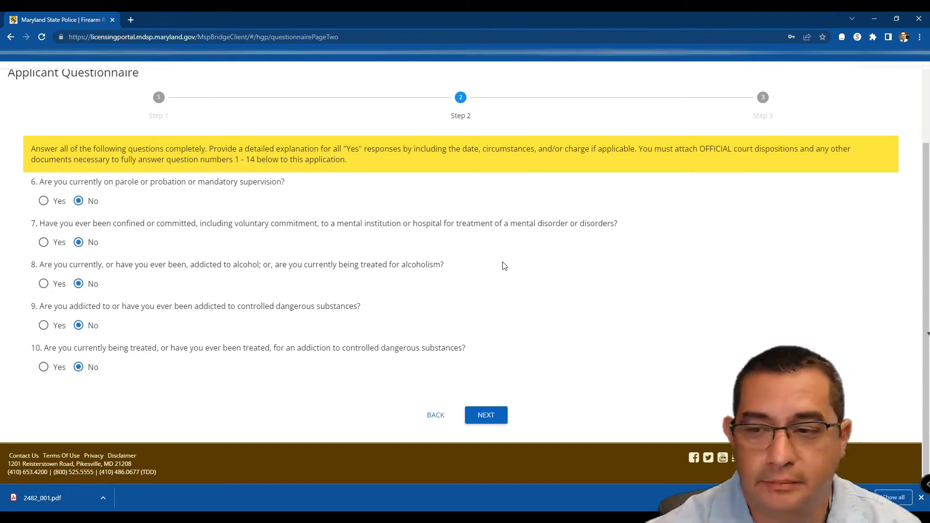
Step: Answer No to questions 11–14, enter 'Personal Protection' as the permit reason, and save Step 3
{"action": "left_click", "coordinate": [485, 420]}
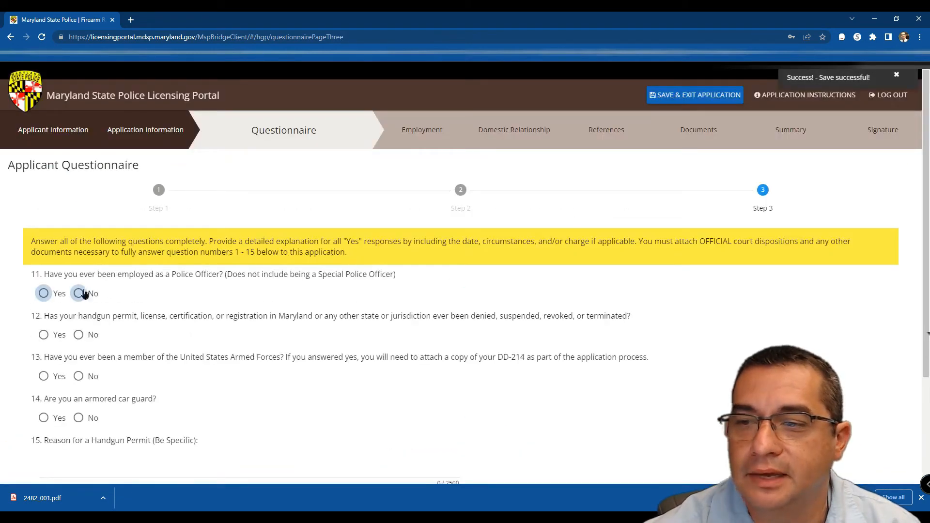
{"action": "left_click", "coordinate": [83, 293]}
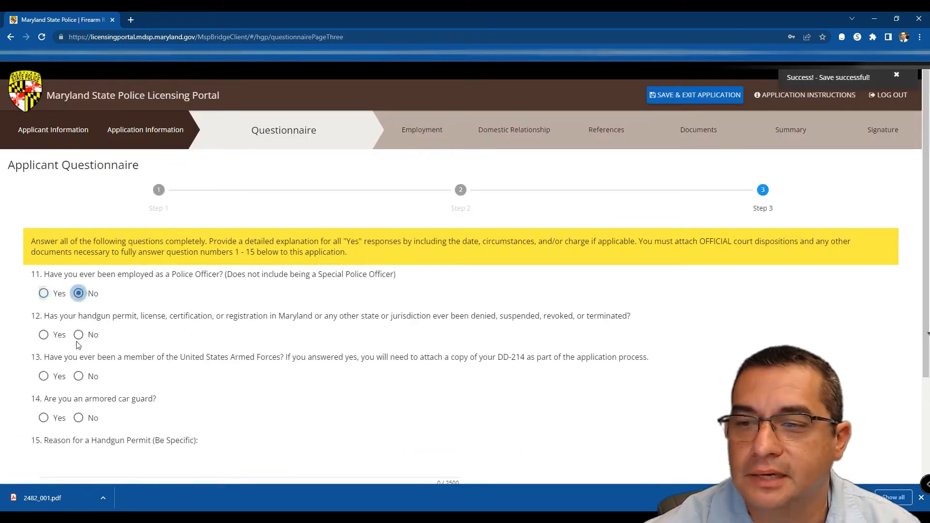
{"action": "left_click", "coordinate": [80, 377]}
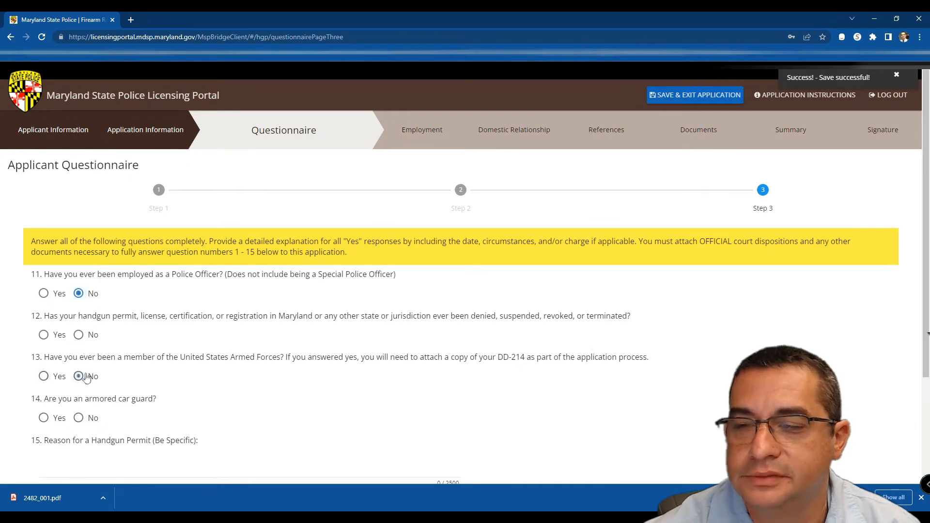
{"action": "left_click", "coordinate": [81, 336]}
{"action": "left_click", "coordinate": [89, 423]}
{"action": "scroll", "coordinate": [228, 386], "scroll_direction": "down", "scroll_amount": 2}
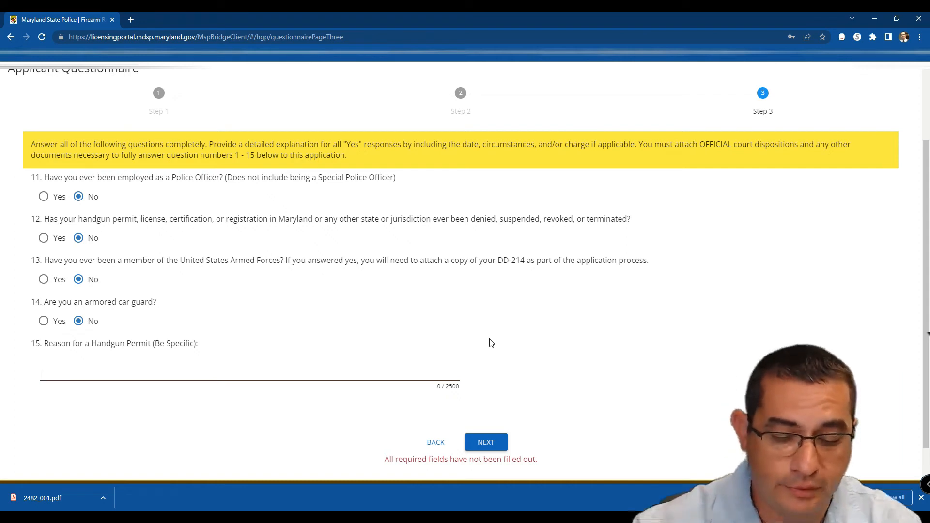
{"action": "type", "text": "Personal Protection"}
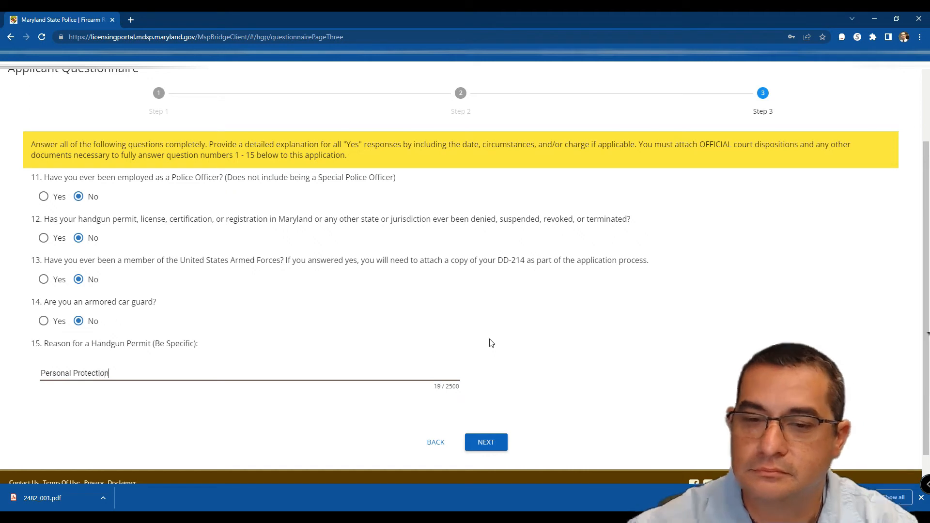
{"action": "left_click", "coordinate": [495, 444]}
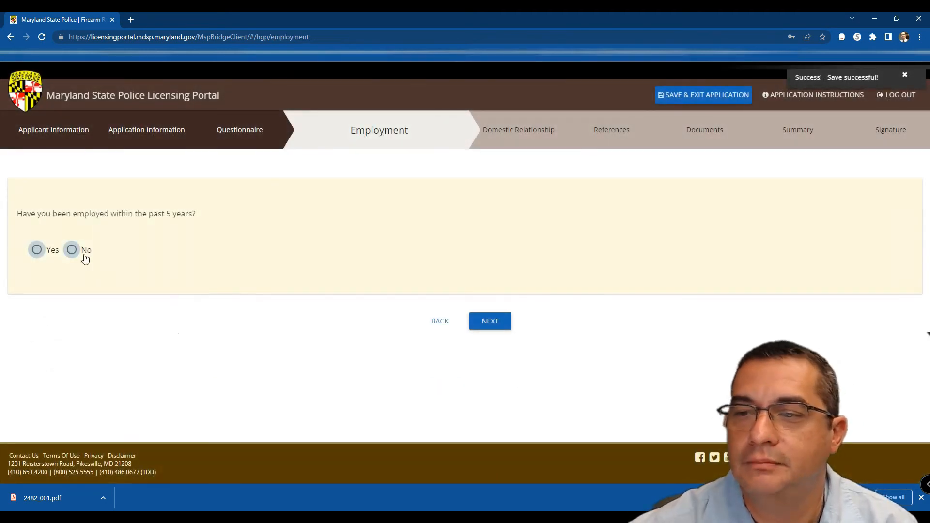
Step: Answer No to employment within the past 5 years and save the Employment step
{"action": "left_click", "coordinate": [38, 250]}
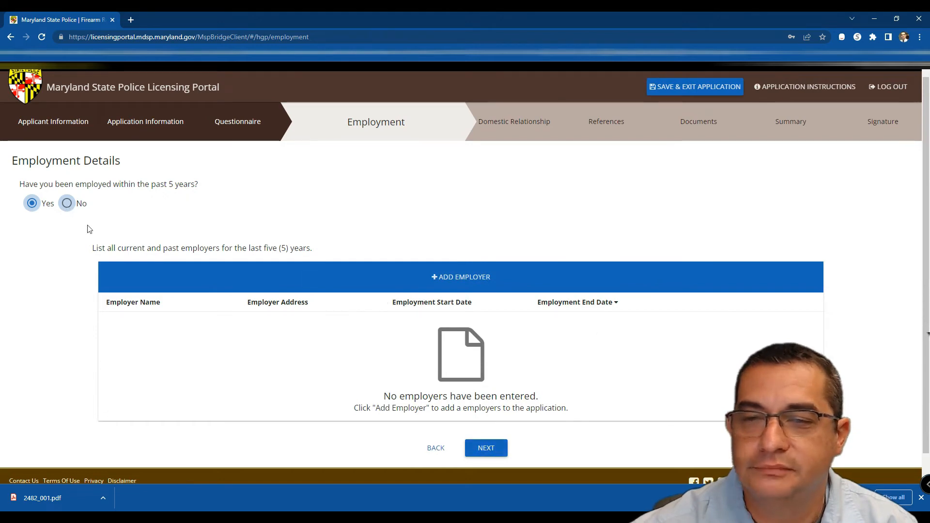
{"action": "left_click", "coordinate": [65, 204]}
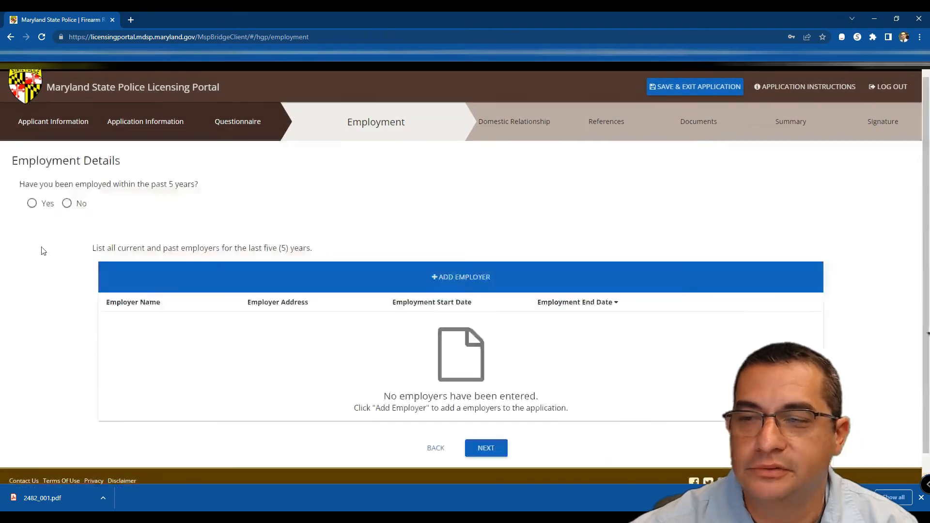
{"action": "left_click", "coordinate": [67, 204]}
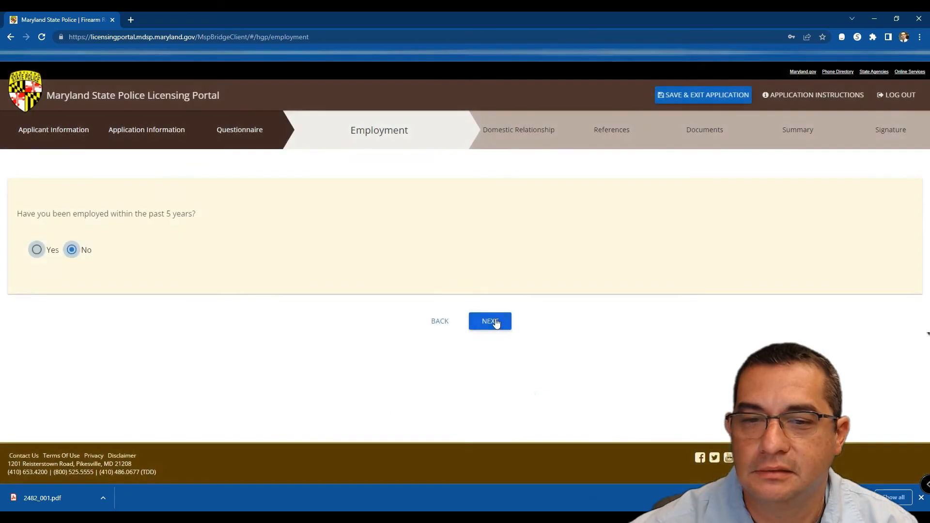
{"action": "left_click", "coordinate": [495, 322]}
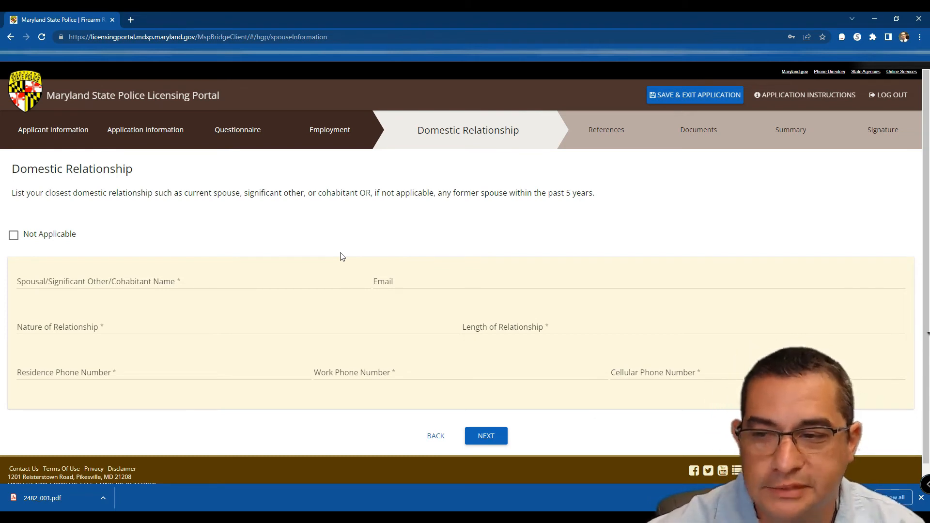
Step: Mark Domestic Relationship Not Applicable, add no references, and continue to Upload Documents
{"action": "left_click", "coordinate": [13, 237]}
{"action": "left_click", "coordinate": [507, 290]}
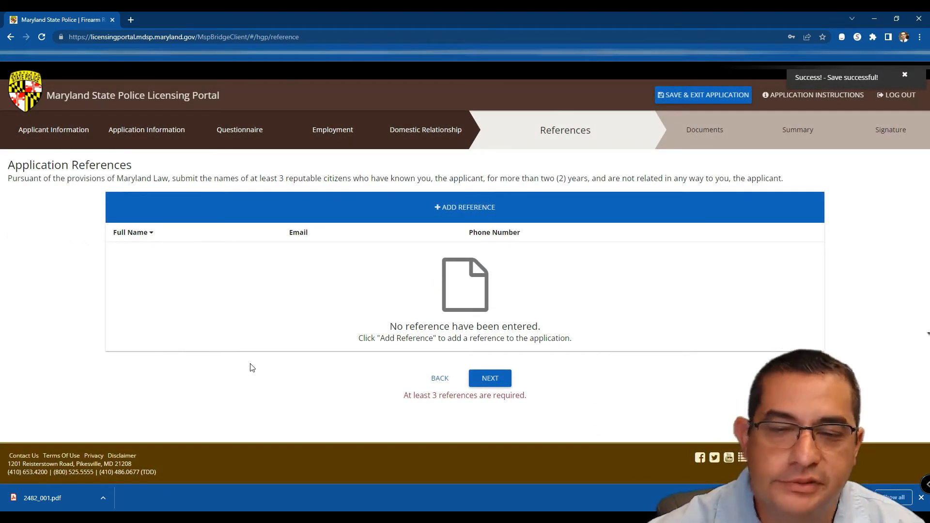
{"action": "left_click", "coordinate": [470, 211]}
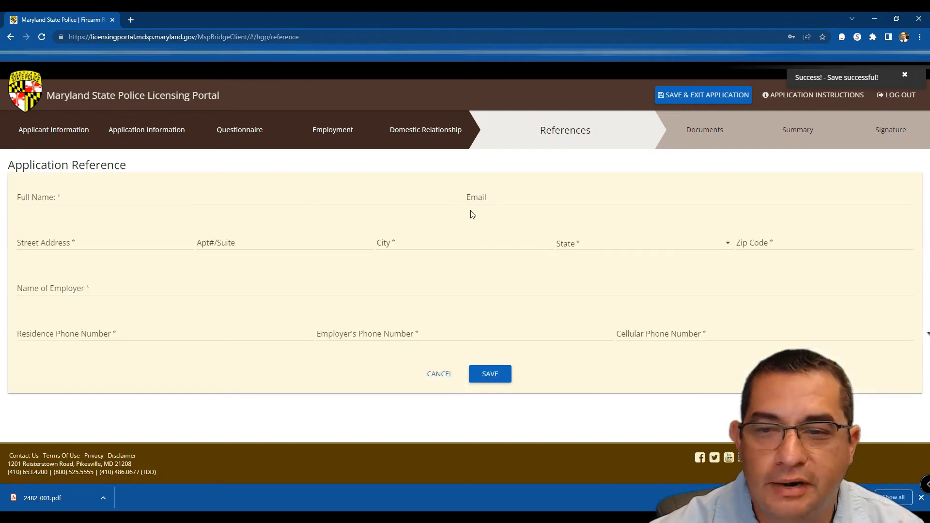
{"action": "left_click", "coordinate": [431, 374]}
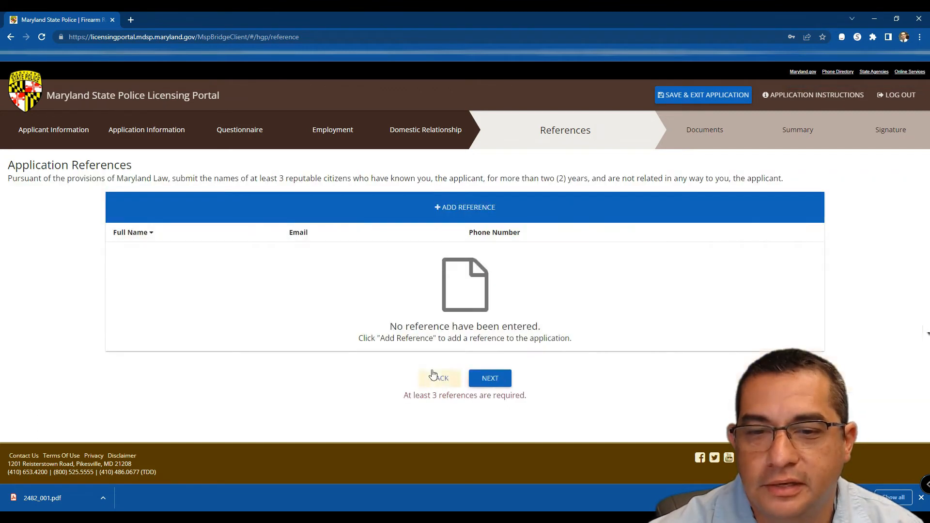
{"action": "left_click", "coordinate": [490, 379]}
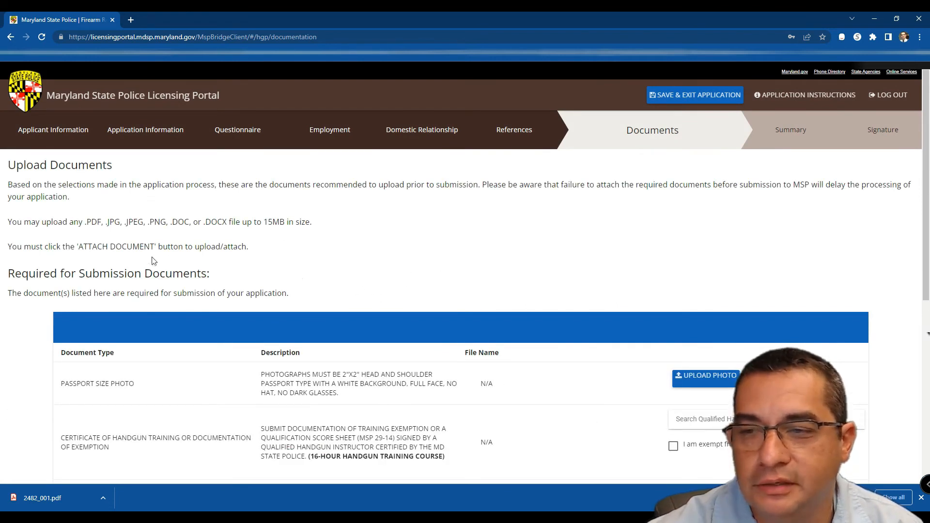
{"action": "scroll", "coordinate": [320, 264], "scroll_direction": "down", "scroll_amount": 2}
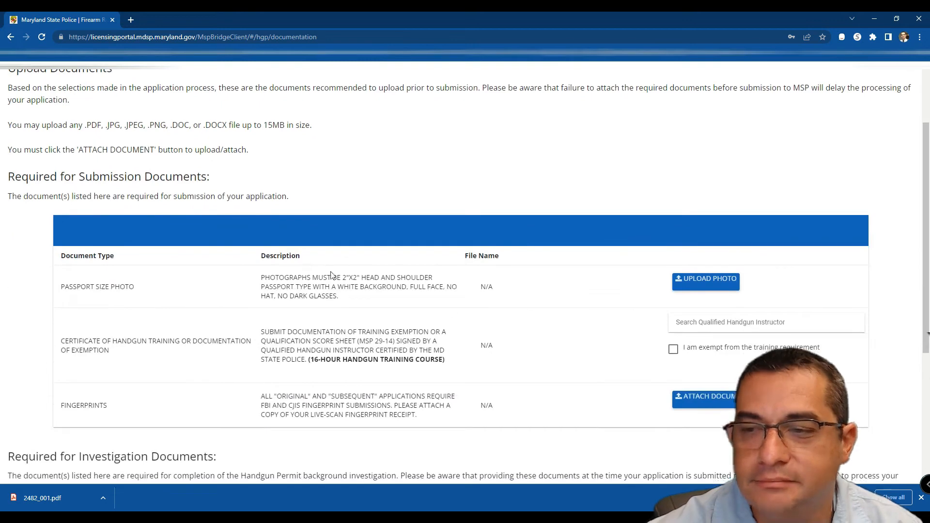
{"action": "key", "text": "alt+Left"}
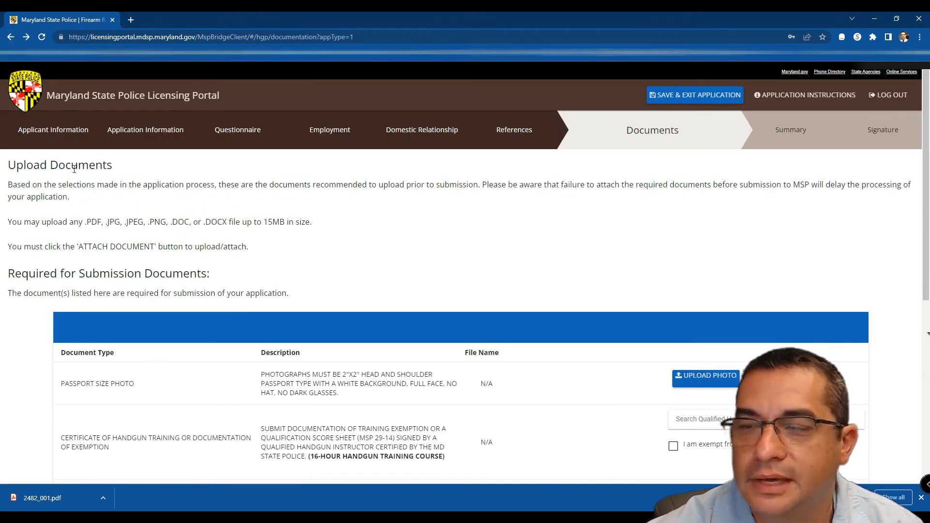
{"action": "scroll", "coordinate": [333, 253], "scroll_direction": "down", "scroll_amount": 3}
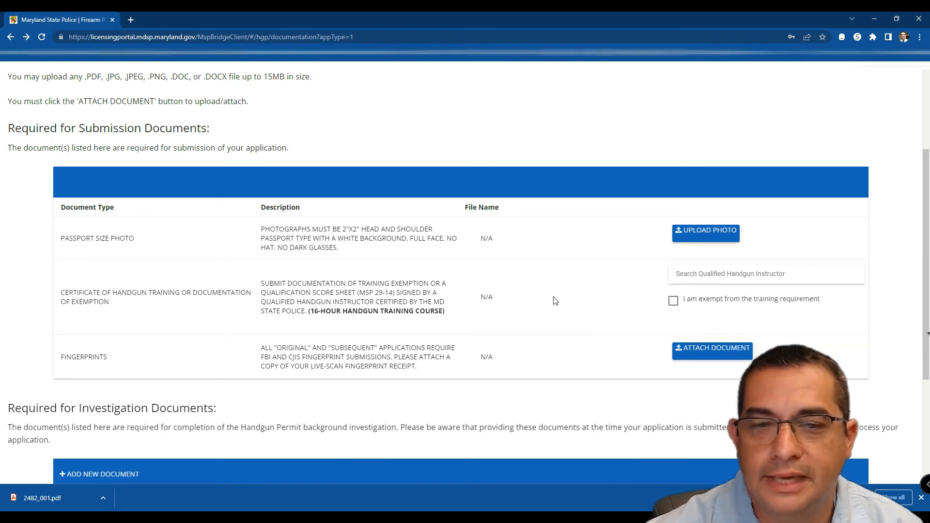
Step: Try the 'I am exempt' training checkbox twice, dismissing its notice, and leave it unchecked
{"action": "left_click", "coordinate": [674, 300]}
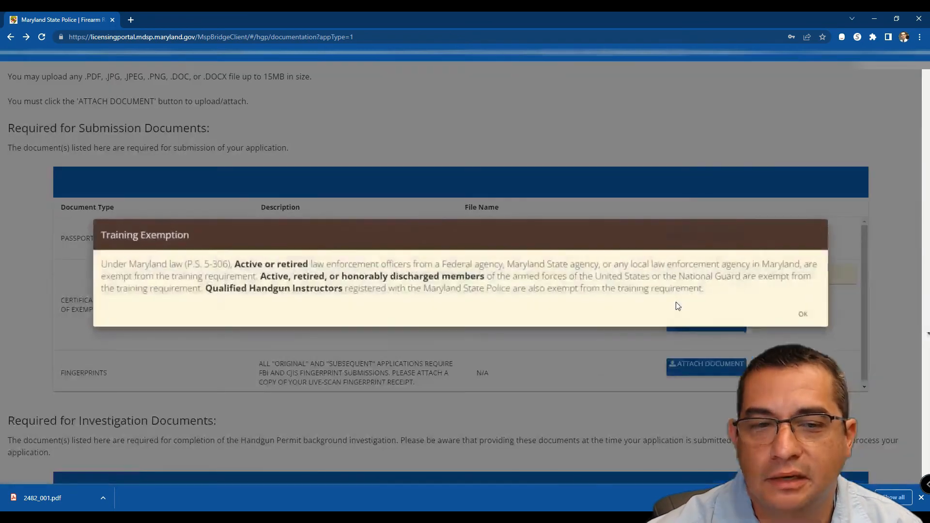
{"action": "left_click", "coordinate": [803, 314]}
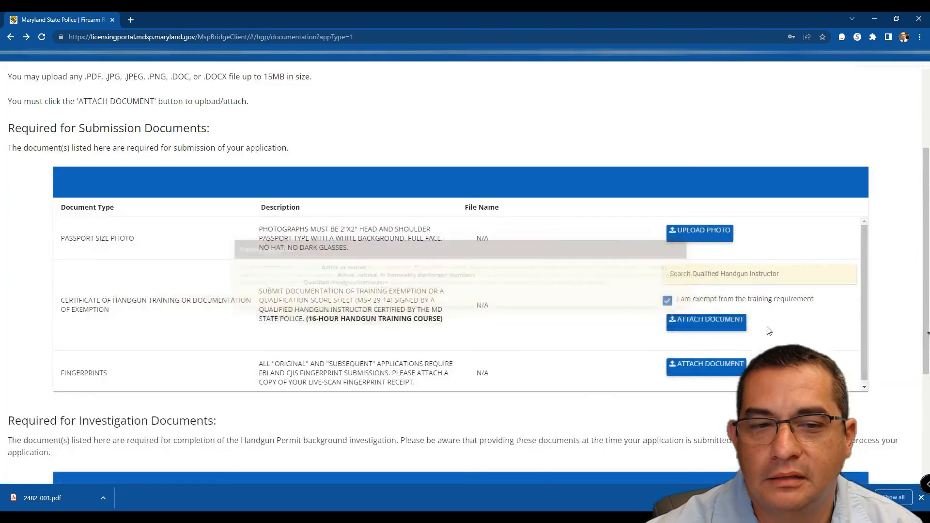
{"action": "left_click", "coordinate": [669, 302]}
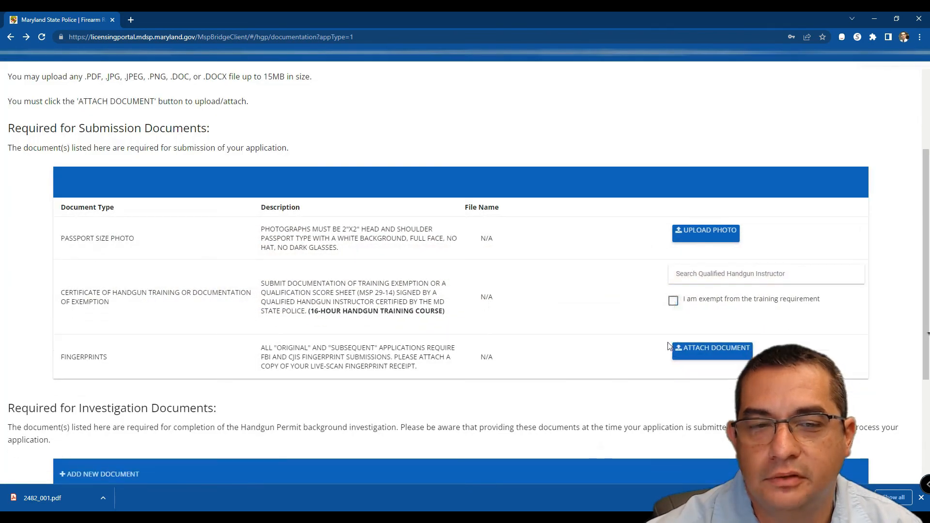
{"action": "left_click", "coordinate": [675, 302]}
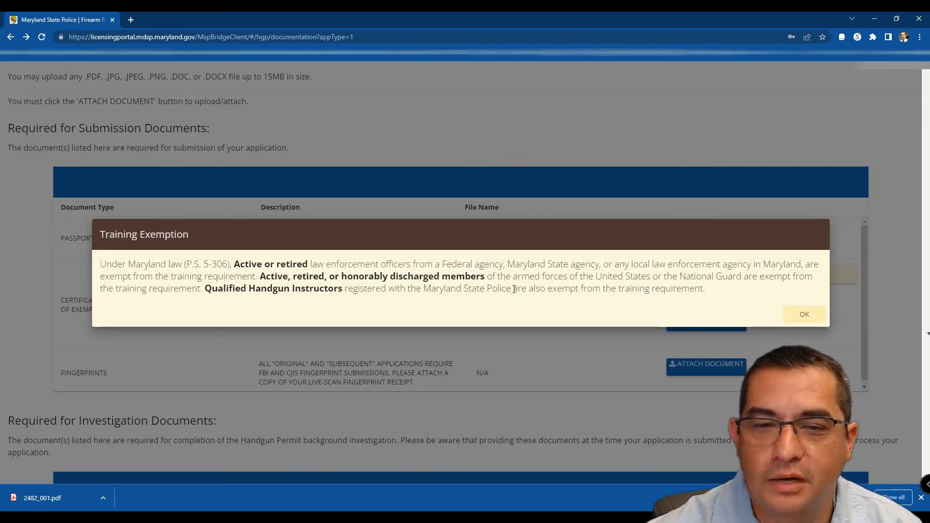
{"action": "left_click", "coordinate": [804, 316]}
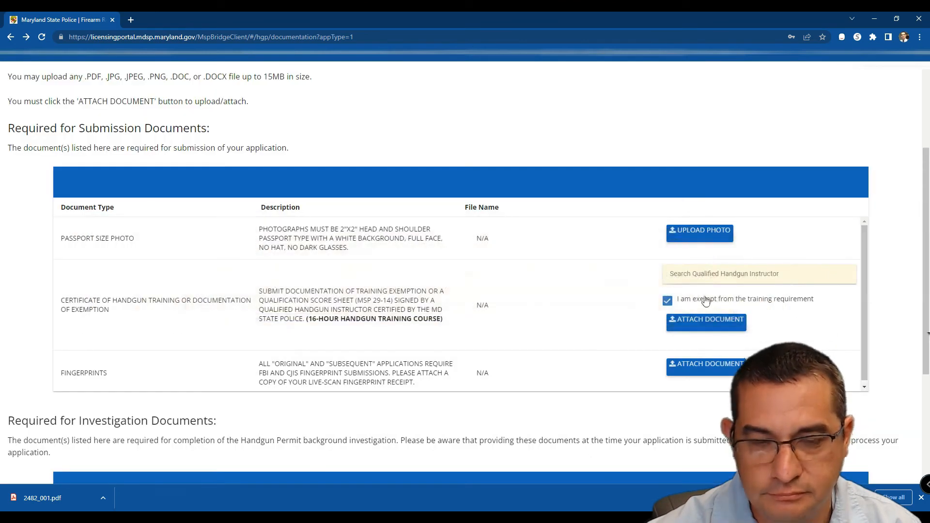
{"action": "left_click", "coordinate": [668, 301]}
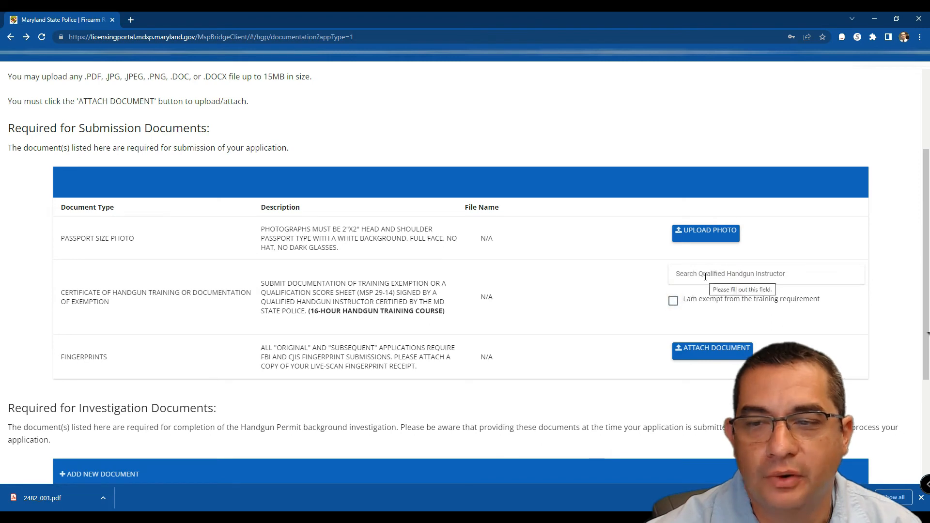
Step: Search the qualified handgun instructor list by the instructor's name for the training certificate
{"action": "left_click", "coordinate": [705, 277]}
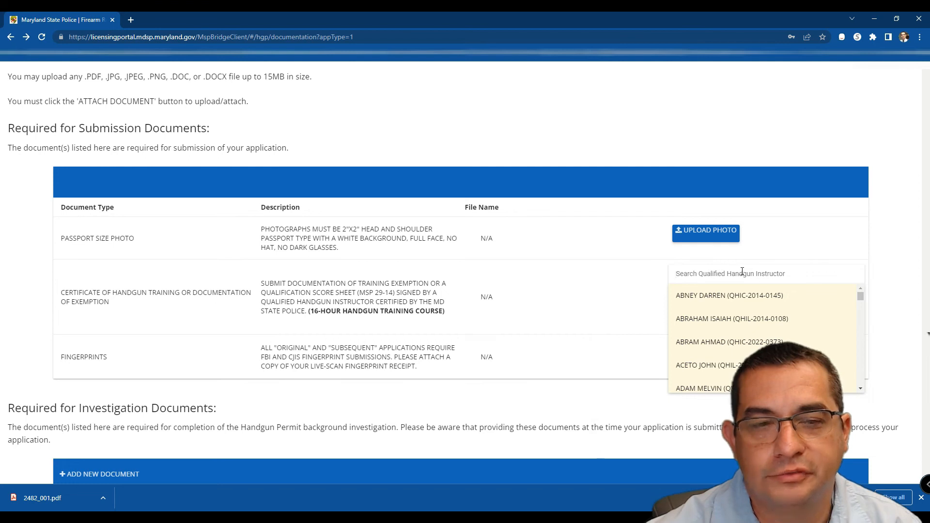
{"action": "scroll", "coordinate": [743, 304], "scroll_direction": "down", "scroll_amount": 2}
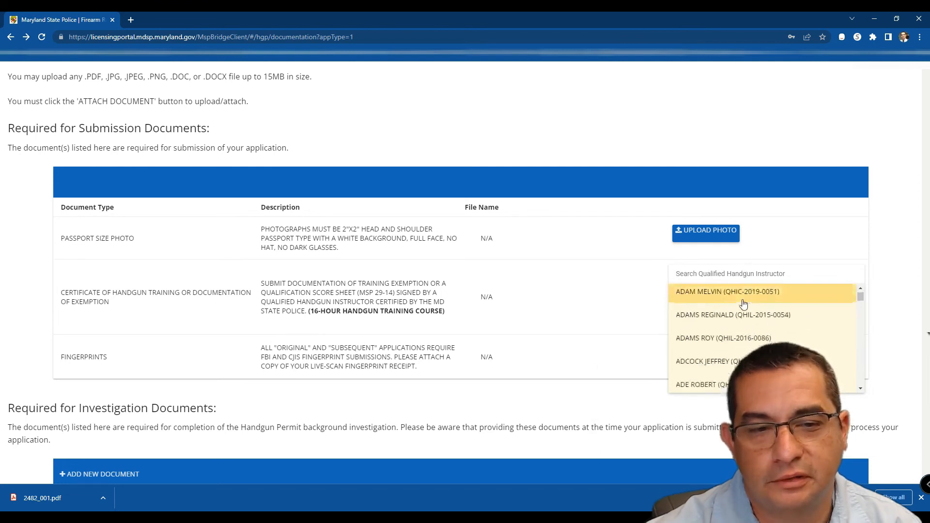
{"action": "scroll", "coordinate": [744, 304], "scroll_direction": "down", "scroll_amount": 5}
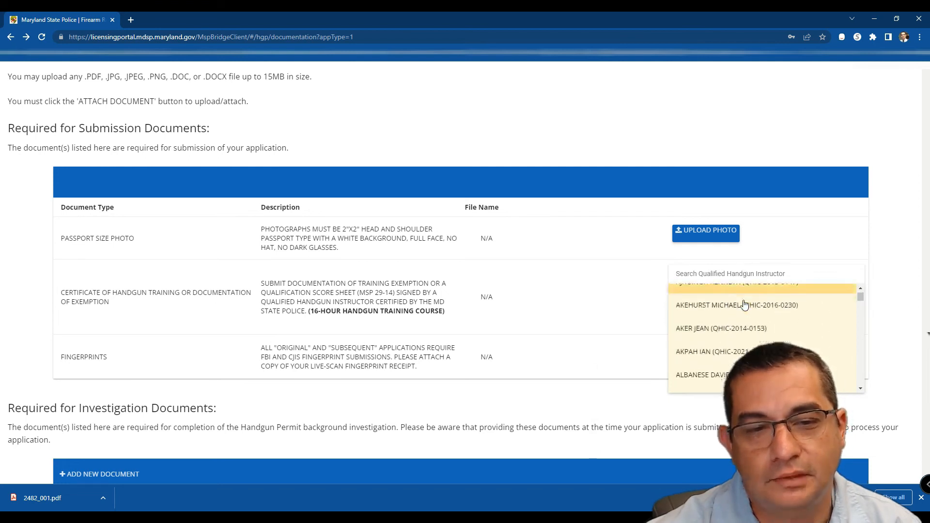
{"action": "scroll", "coordinate": [745, 305], "scroll_direction": "down", "scroll_amount": 5}
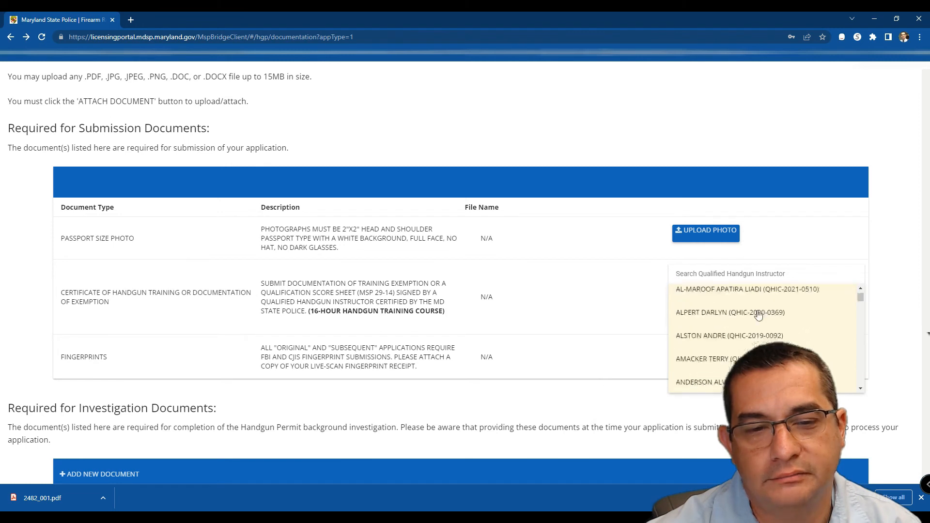
{"action": "type", "text": "avnet"}
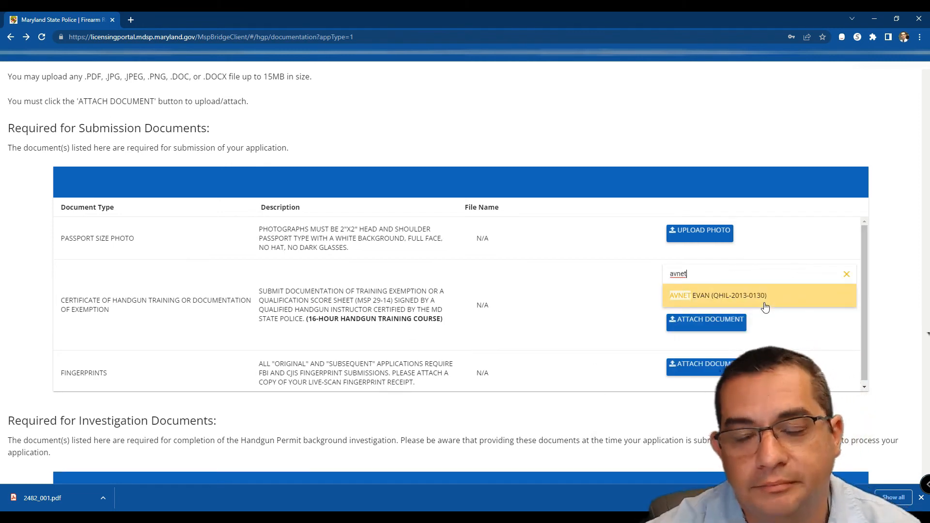
{"action": "left_click", "coordinate": [606, 275]}
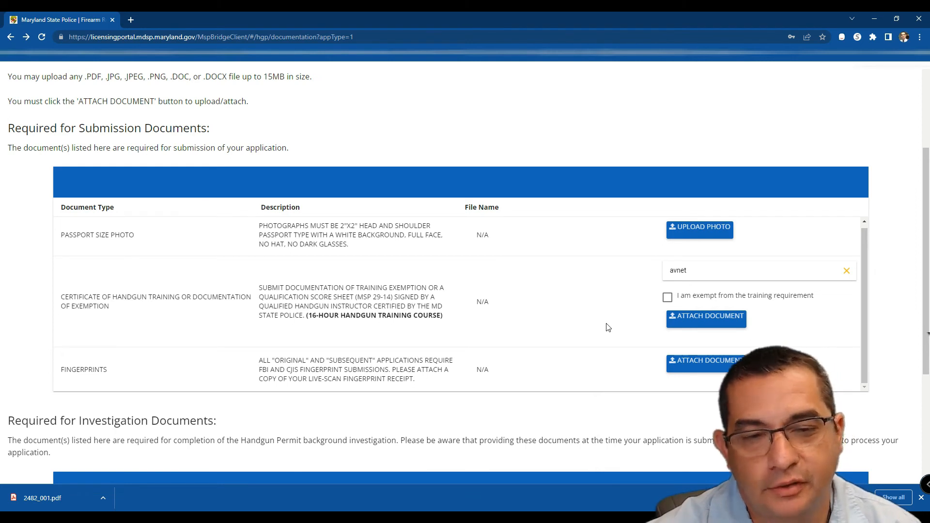
Step: Leave the Documents page without uploads and open the Application Summary
{"action": "scroll", "coordinate": [625, 334], "scroll_direction": "down", "scroll_amount": 3}
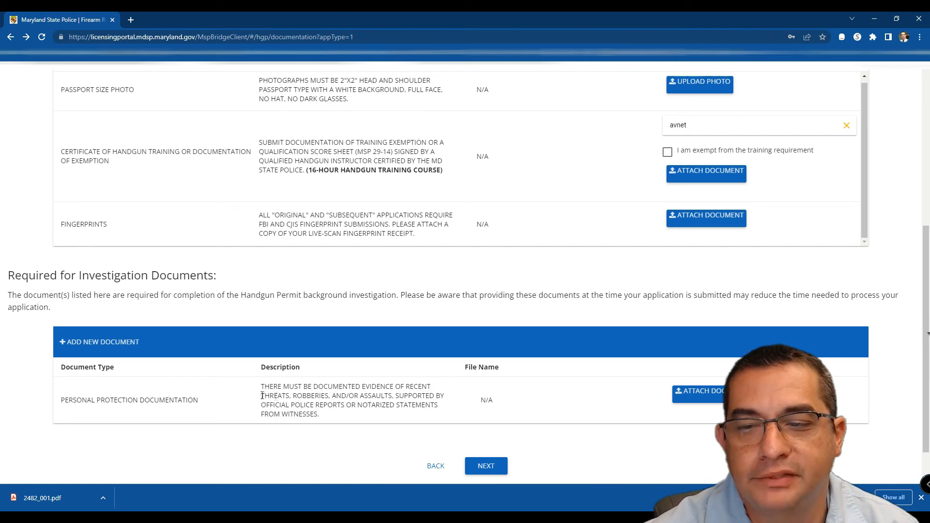
{"action": "scroll", "coordinate": [538, 392], "scroll_direction": "down", "scroll_amount": 1}
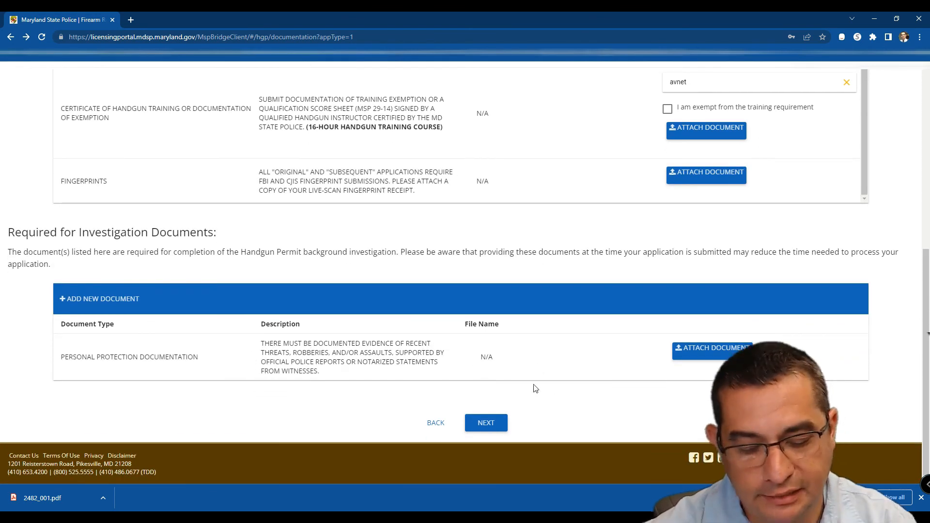
{"action": "left_click", "coordinate": [483, 424]}
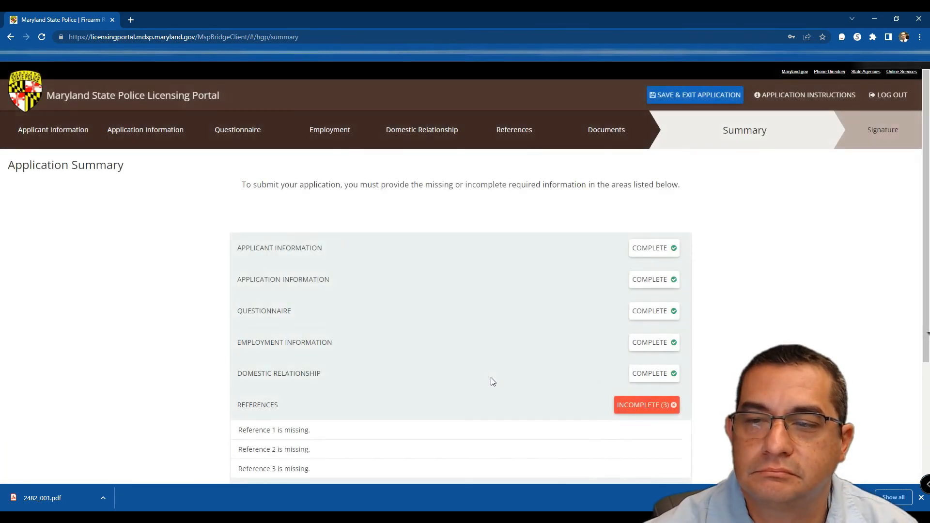
{"action": "scroll", "coordinate": [735, 388], "scroll_direction": "down", "scroll_amount": 3}
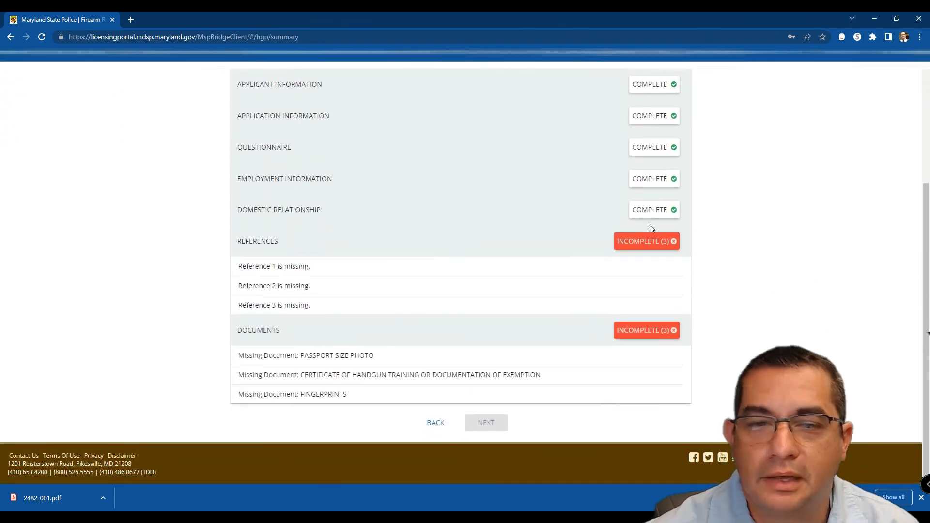
{"action": "scroll", "coordinate": [712, 357], "scroll_direction": "up", "scroll_amount": 3}
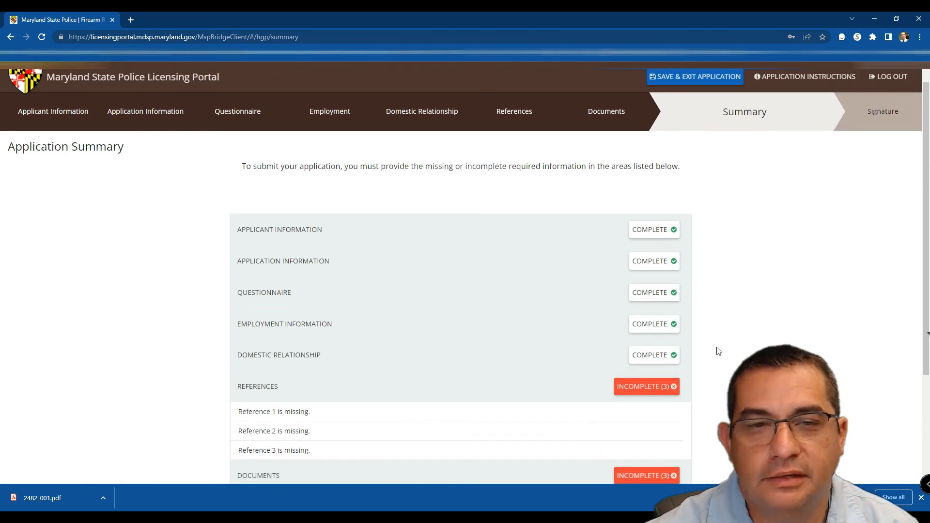
{"action": "scroll", "coordinate": [717, 357], "scroll_direction": "down", "scroll_amount": 3}
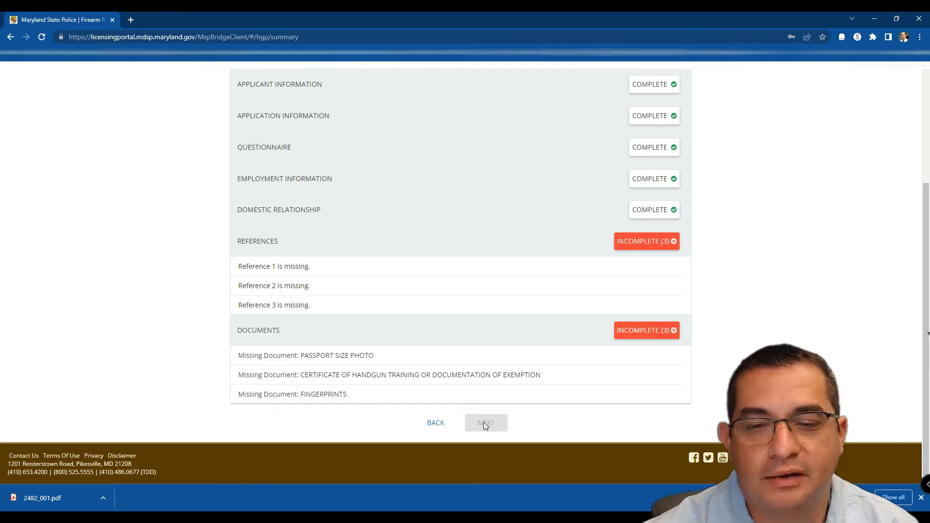
{"action": "left_click_drag", "start_coordinate": [244, 355], "coordinate": [339, 394]}
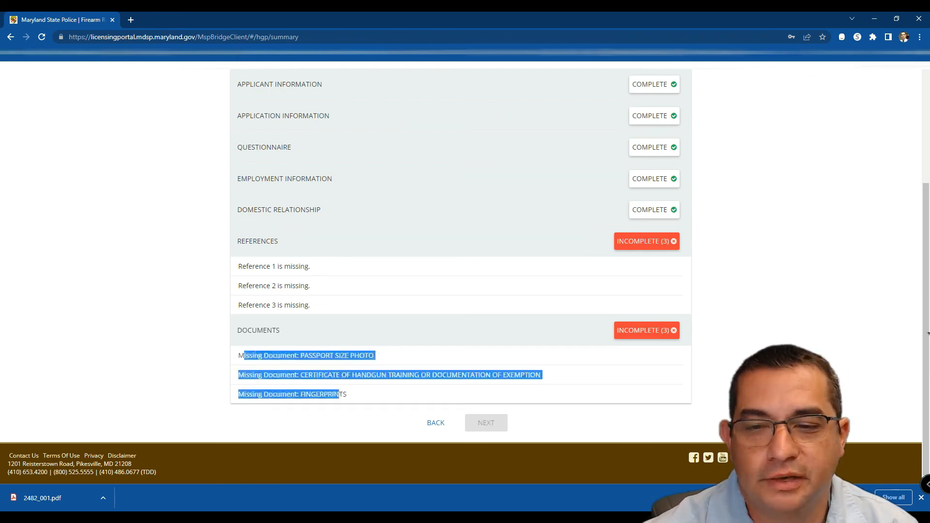
{"action": "left_click_drag", "start_coordinate": [238, 356], "coordinate": [395, 391]}
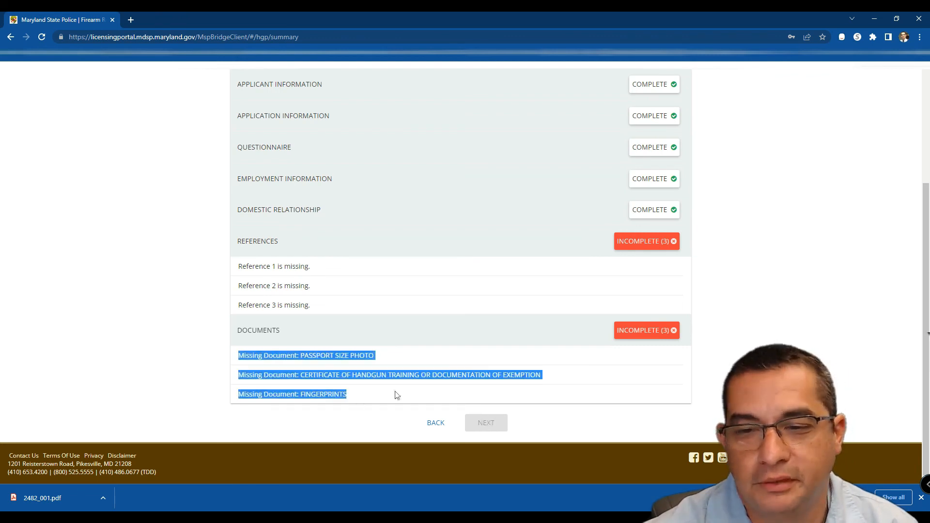
{"action": "left_click", "coordinate": [538, 429]}
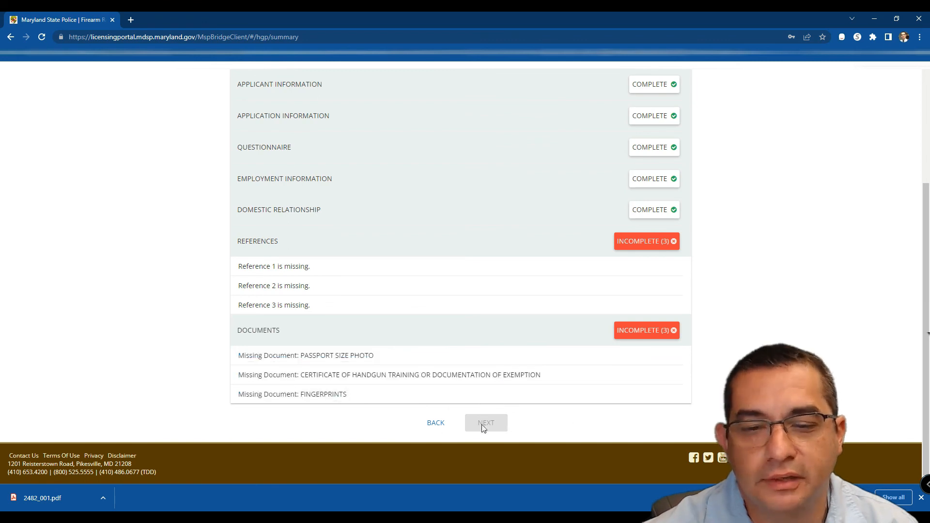
{"action": "scroll", "coordinate": [485, 416], "scroll_direction": "up", "scroll_amount": 4}
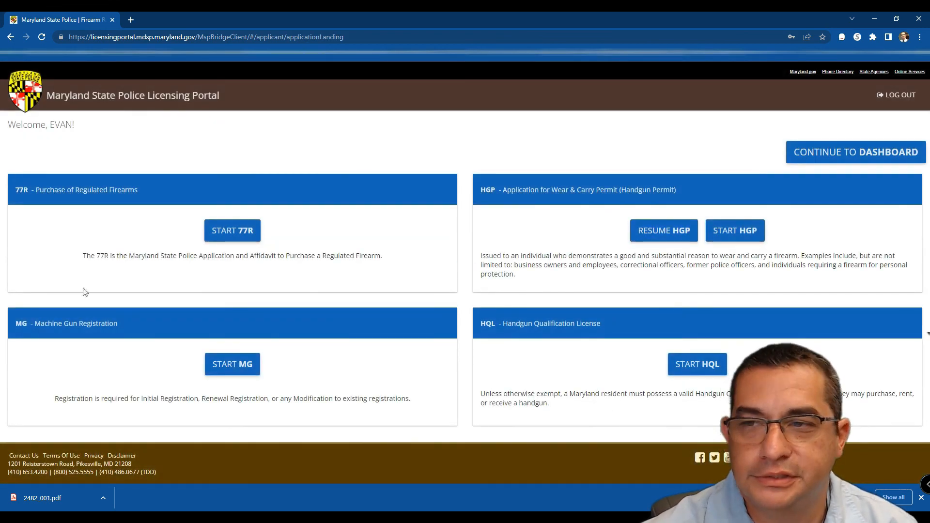
Step: Go to the account dashboard and list the saved HGP applications
{"action": "left_click", "coordinate": [846, 154]}
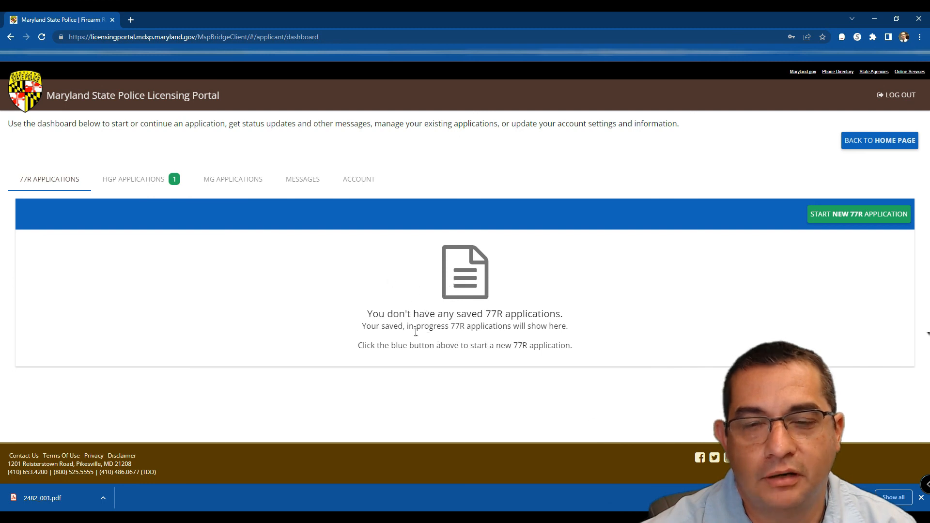
{"action": "left_click", "coordinate": [147, 180]}
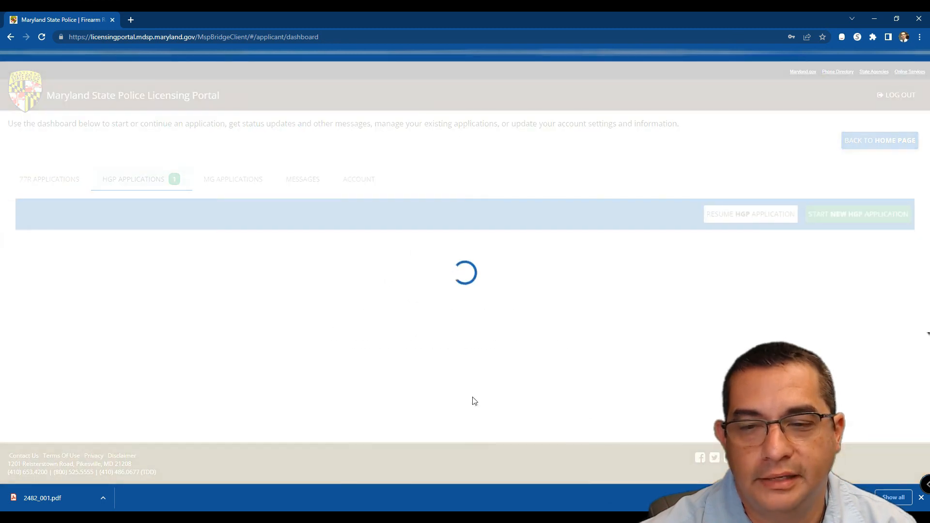